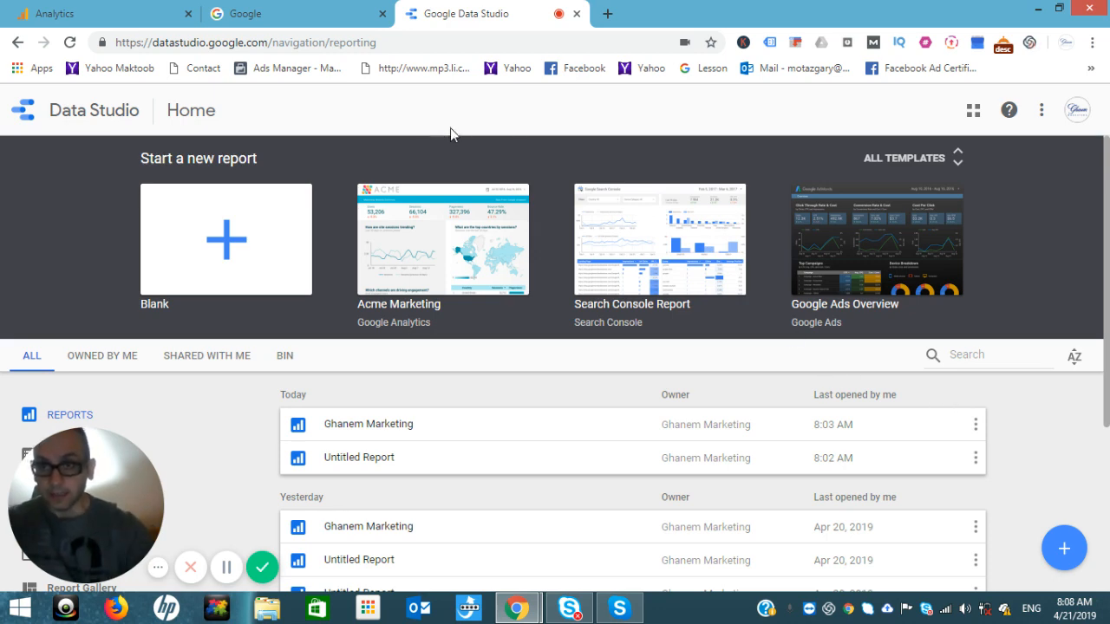
Create a blank report and start a new data source with the Google Analytics connector
left_click(222, 233)
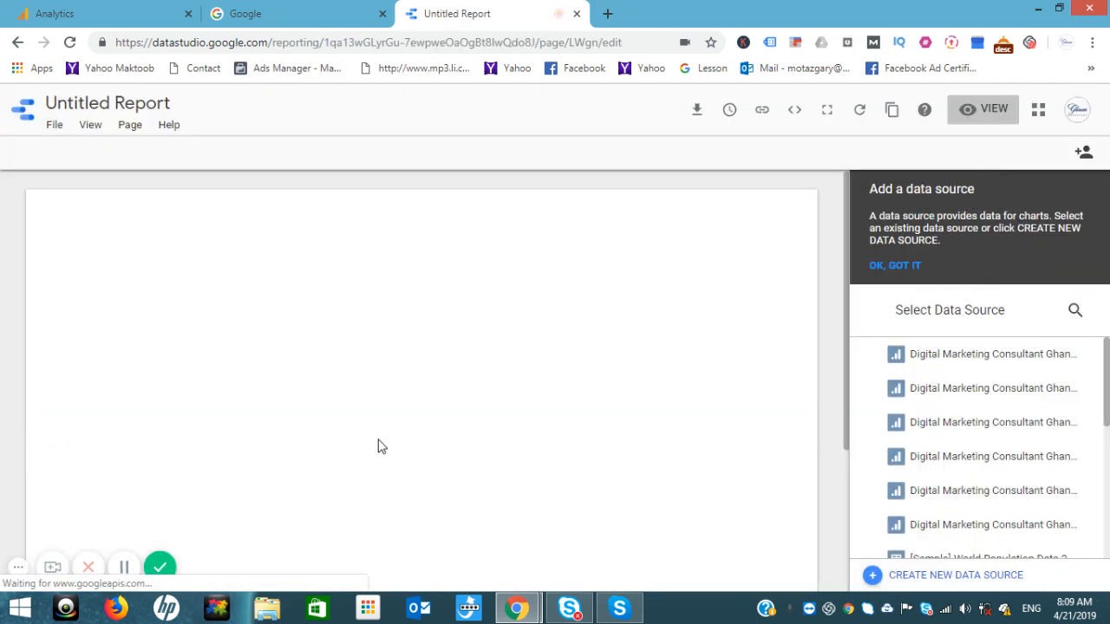
left_click(927, 577)
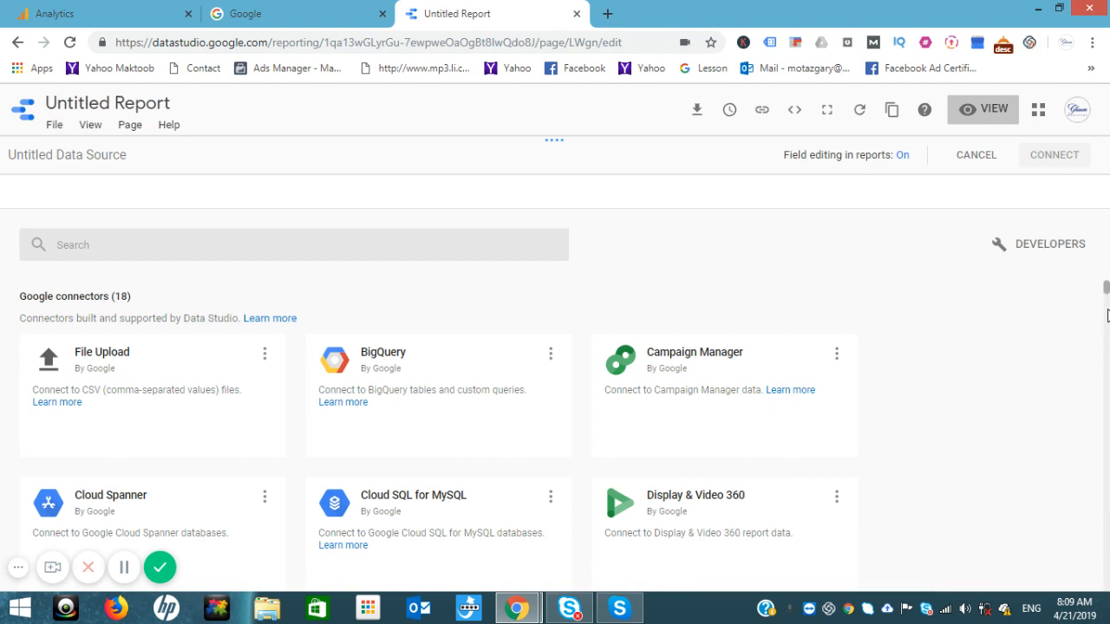
scroll(1107, 341, "down", 3)
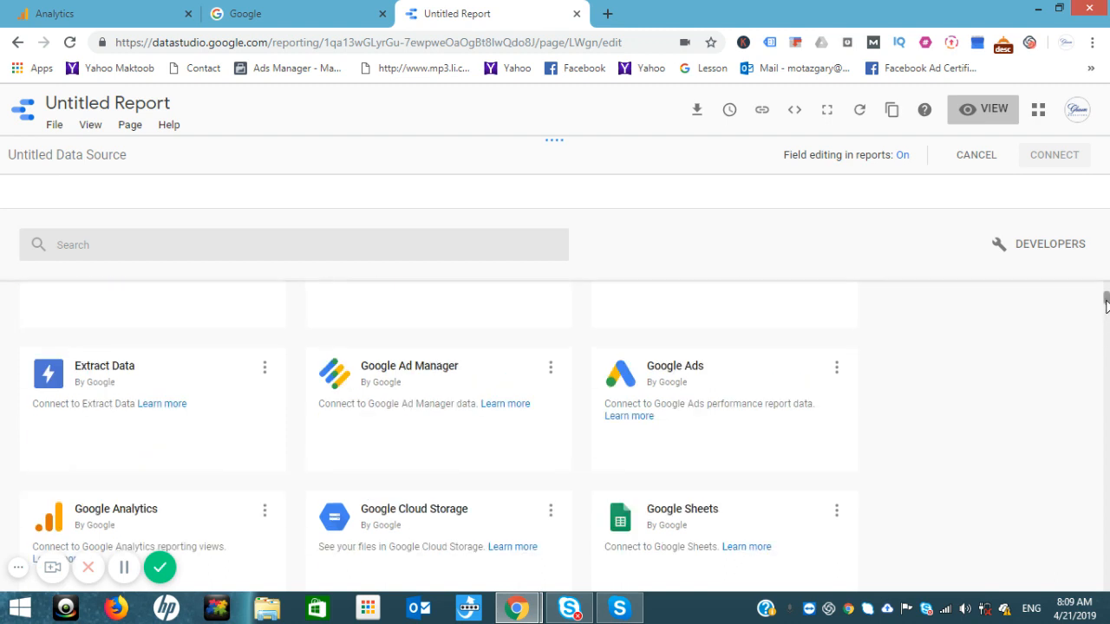
left_click_drag(1107, 300, 1106, 315)
mouse_move(183, 396)
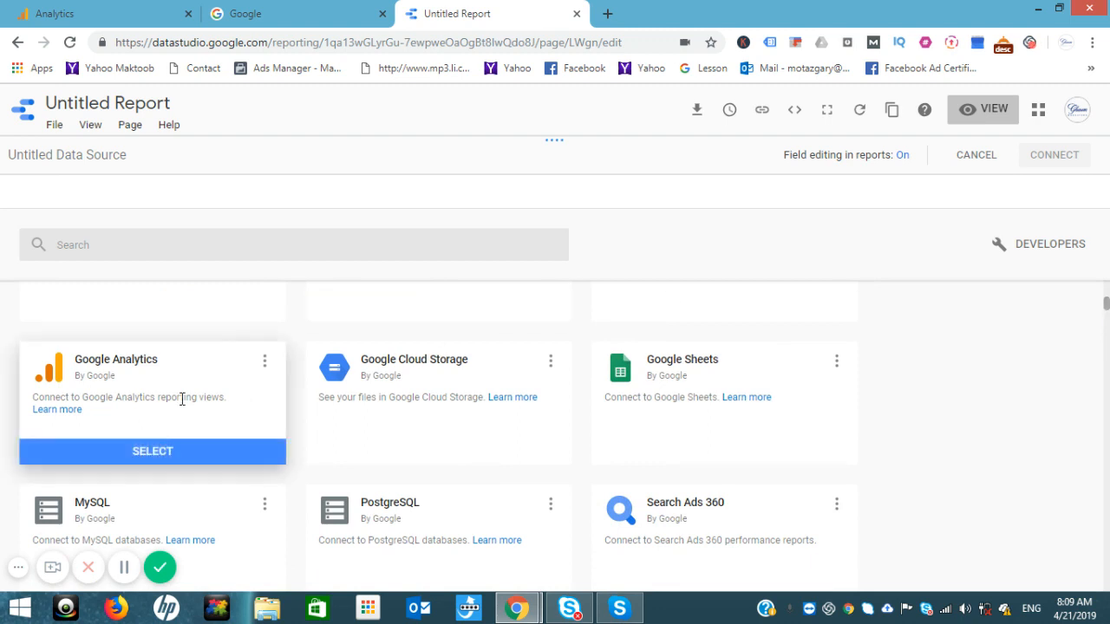
left_click(152, 452)
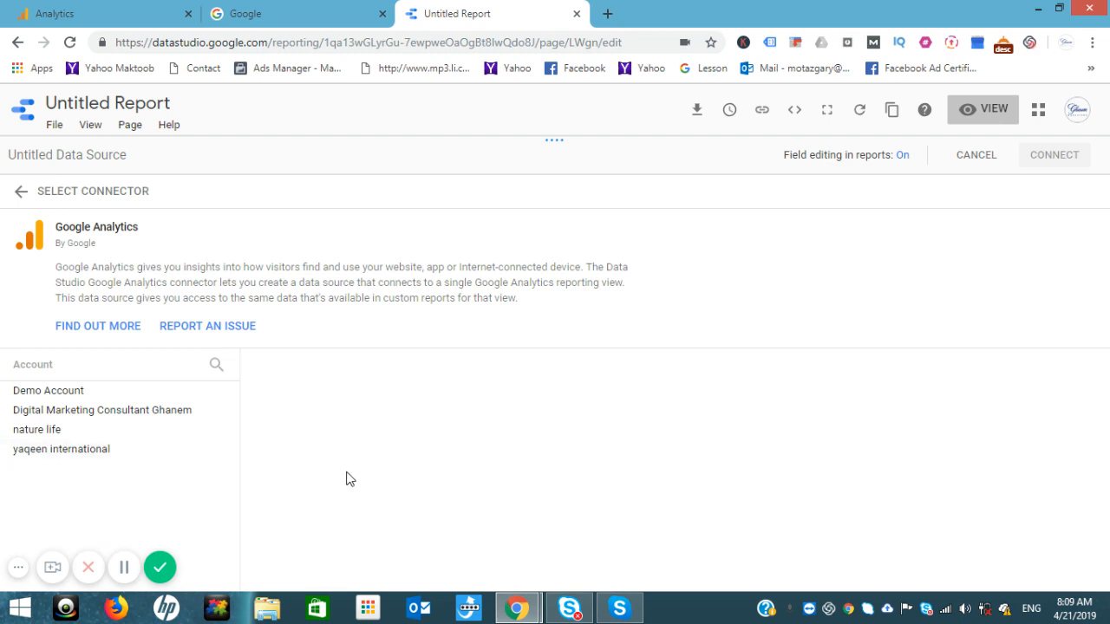
Connect the Digital Marketing Consultant account, its only property and the view of the same name, and add the data source to the report
left_click(124, 418)
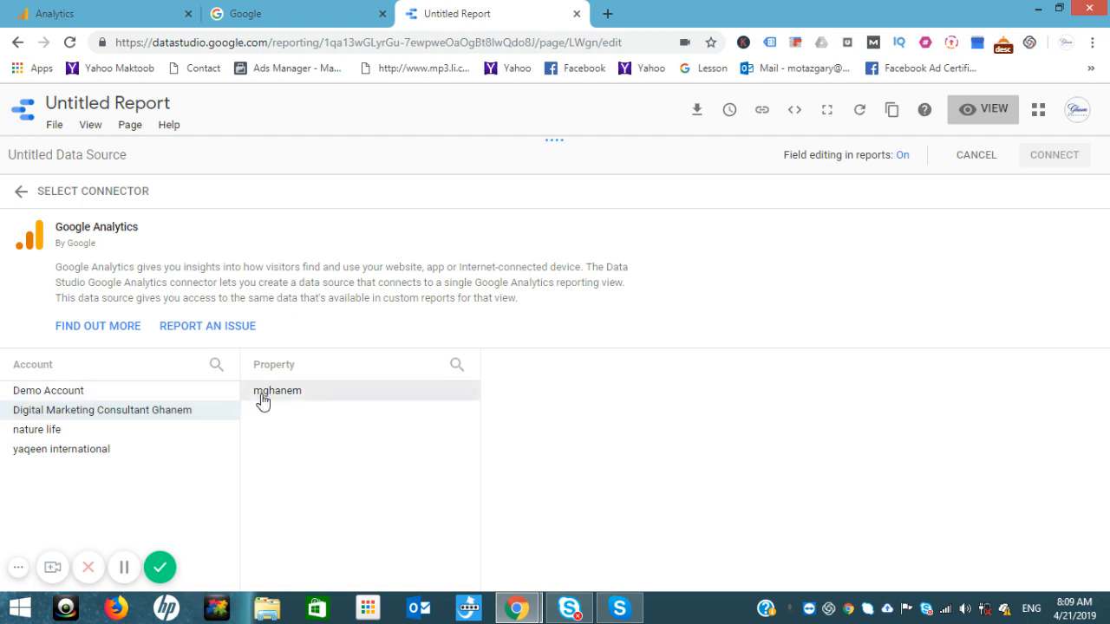
left_click(263, 401)
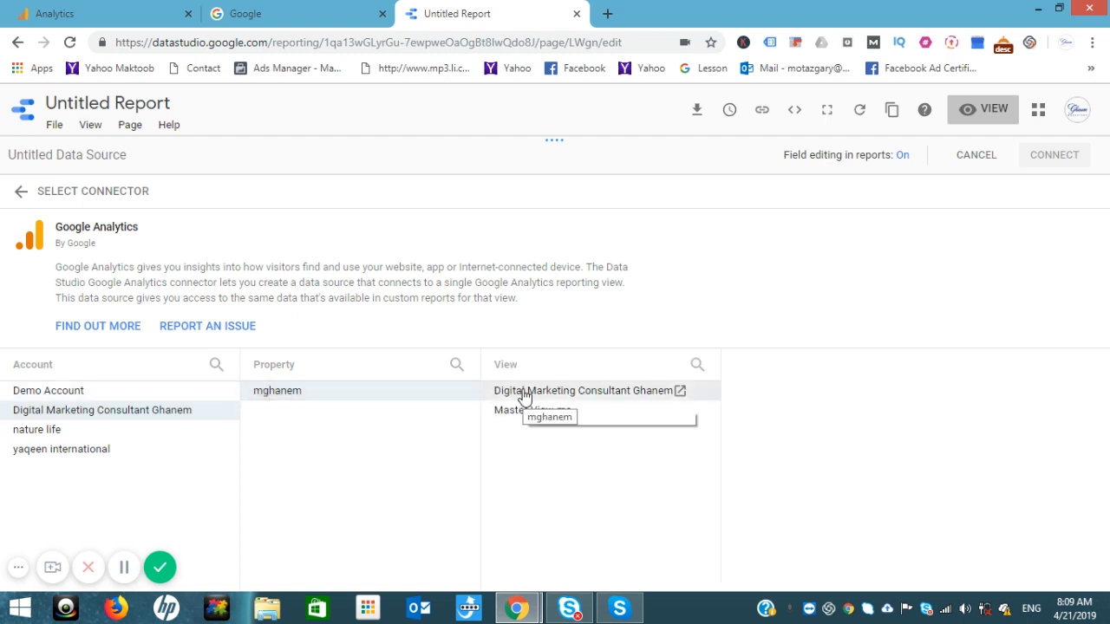
left_click(523, 396)
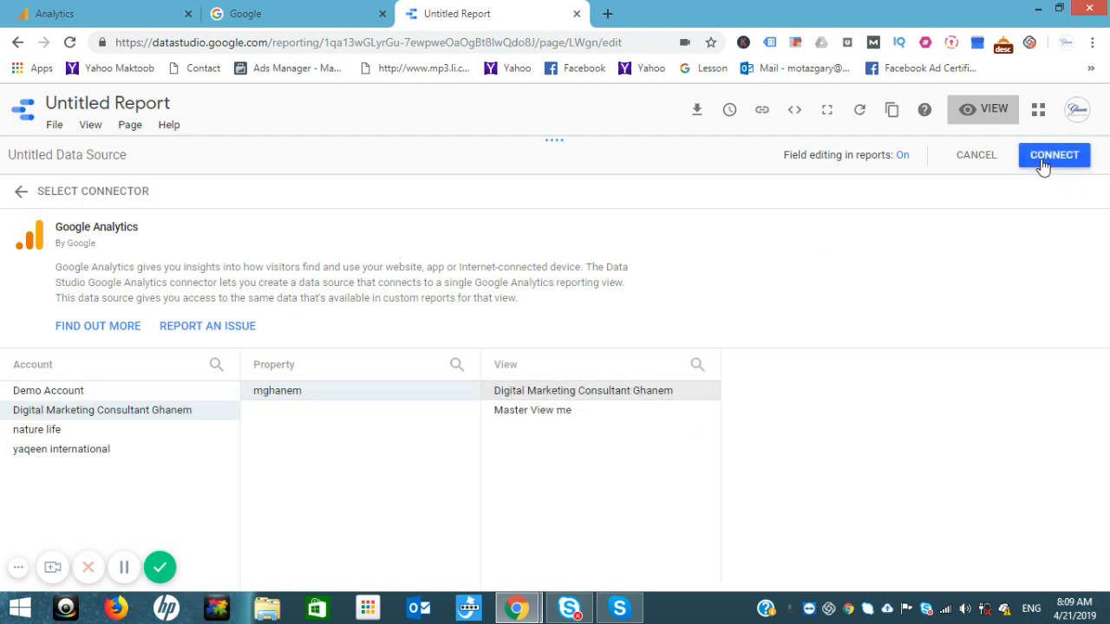
left_click(1042, 164)
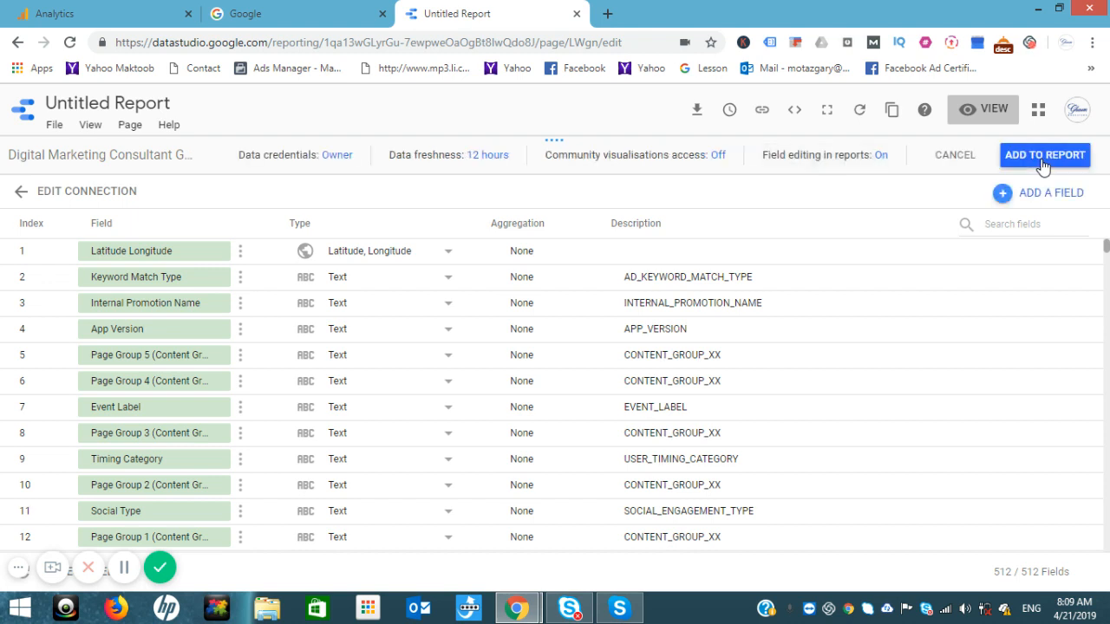
left_click(1043, 160)
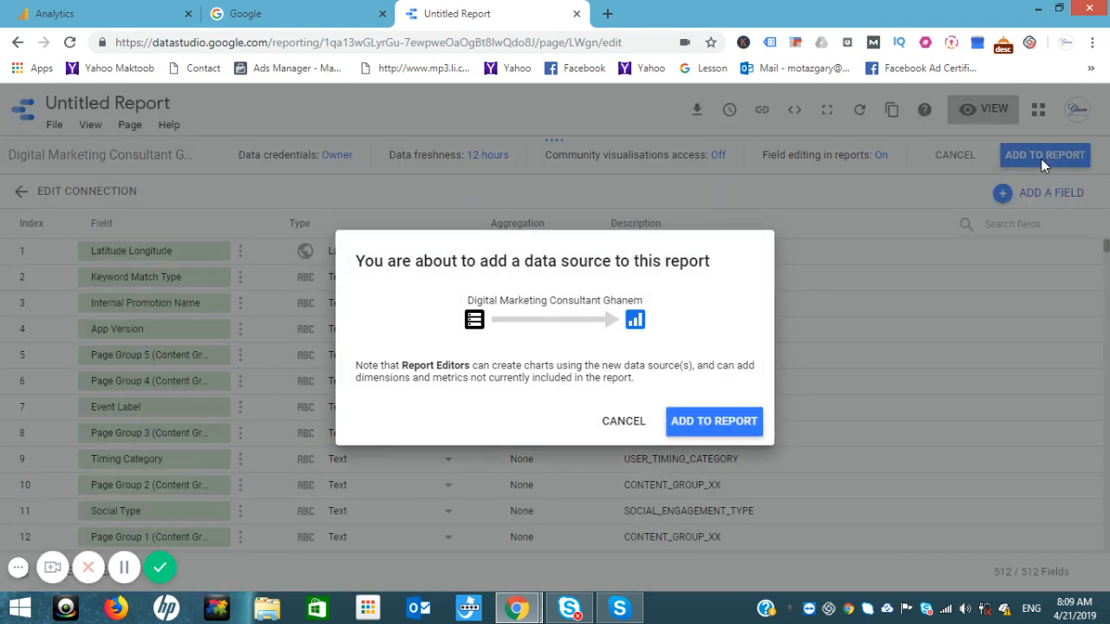
left_click(714, 422)
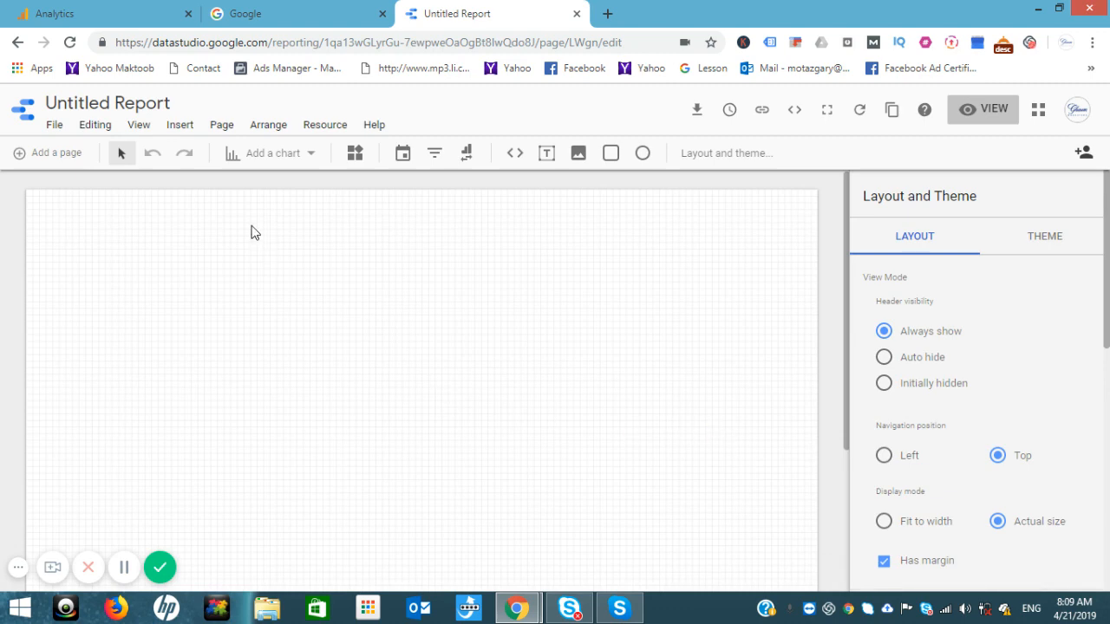
Insert a rectangle and resize it into a wide, shallow banner across the top of the report page
left_click(182, 130)
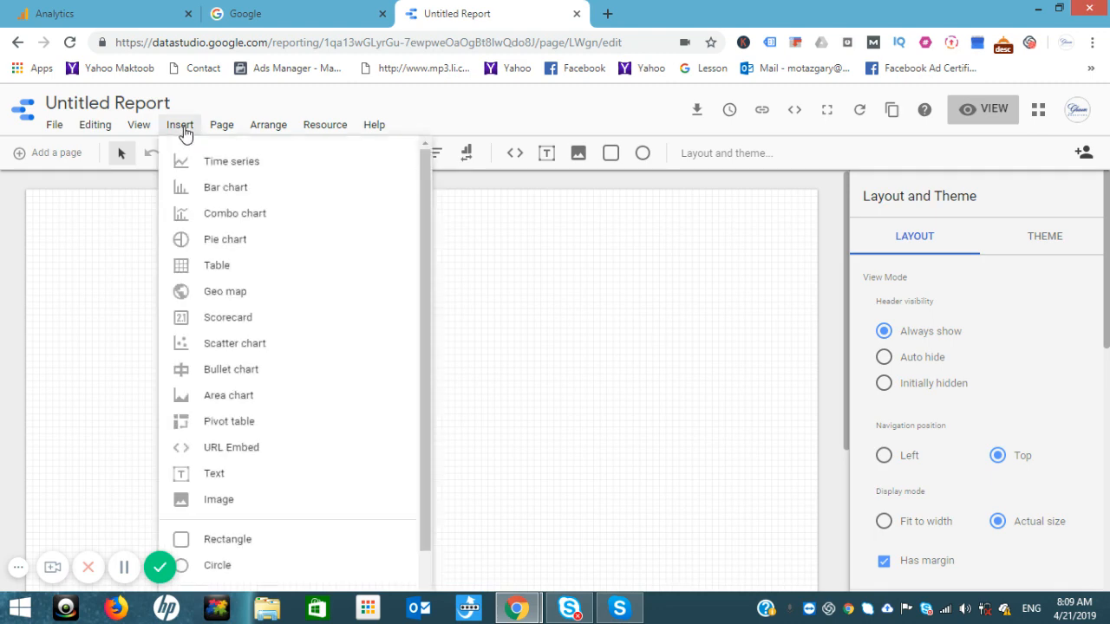
left_click(229, 540)
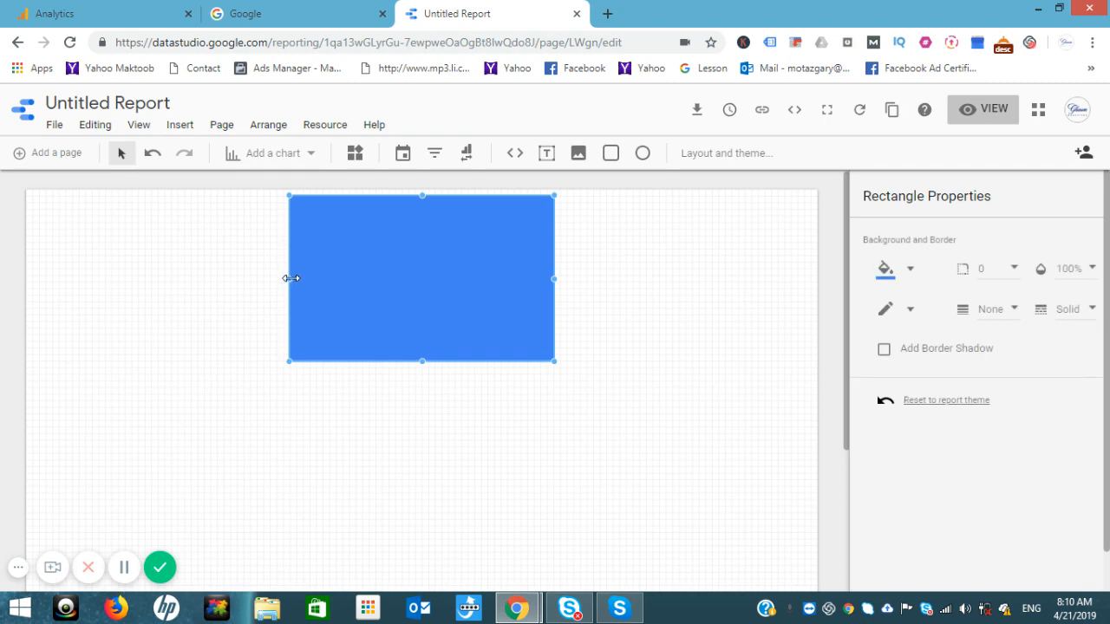
left_click_drag(290, 278, 85, 248)
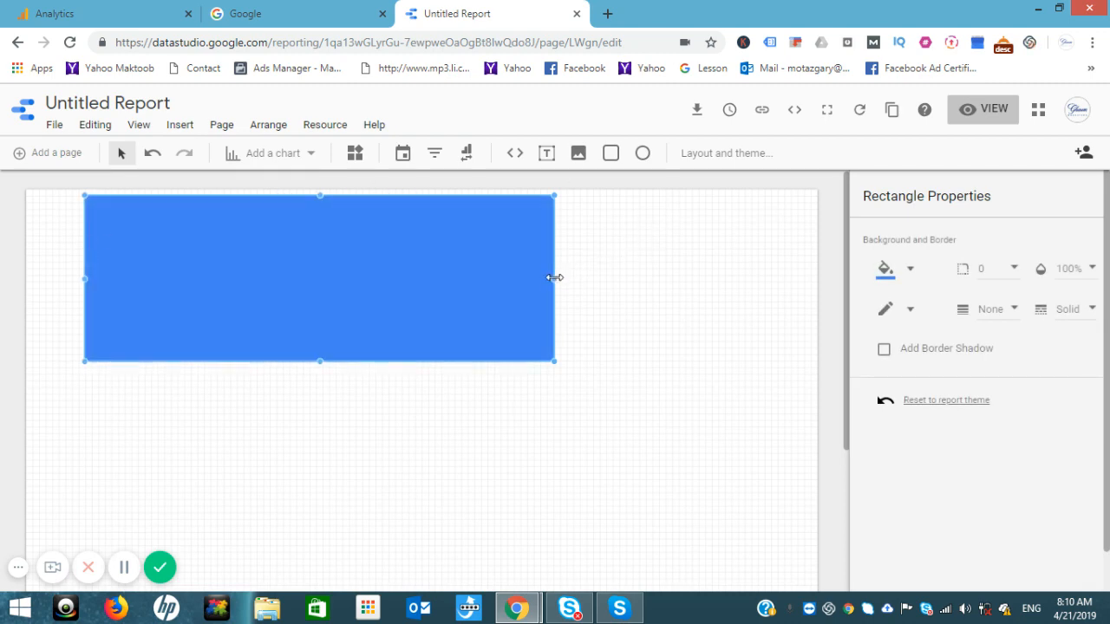
left_click_drag(554, 277, 830, 248)
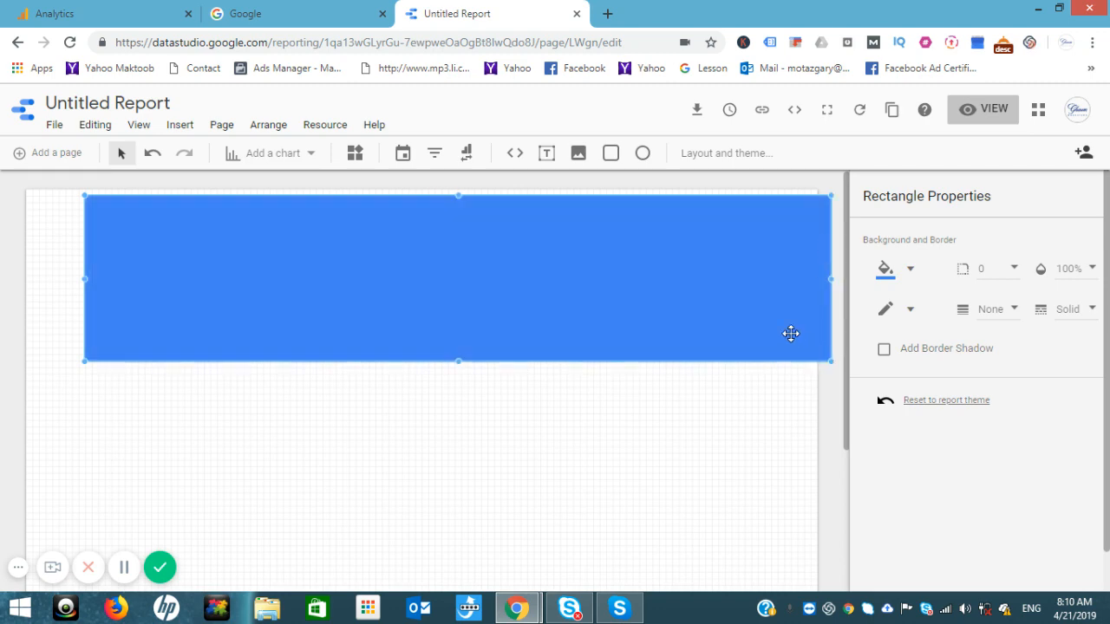
left_click_drag(830, 364, 766, 316)
left_click_drag(764, 259, 792, 258)
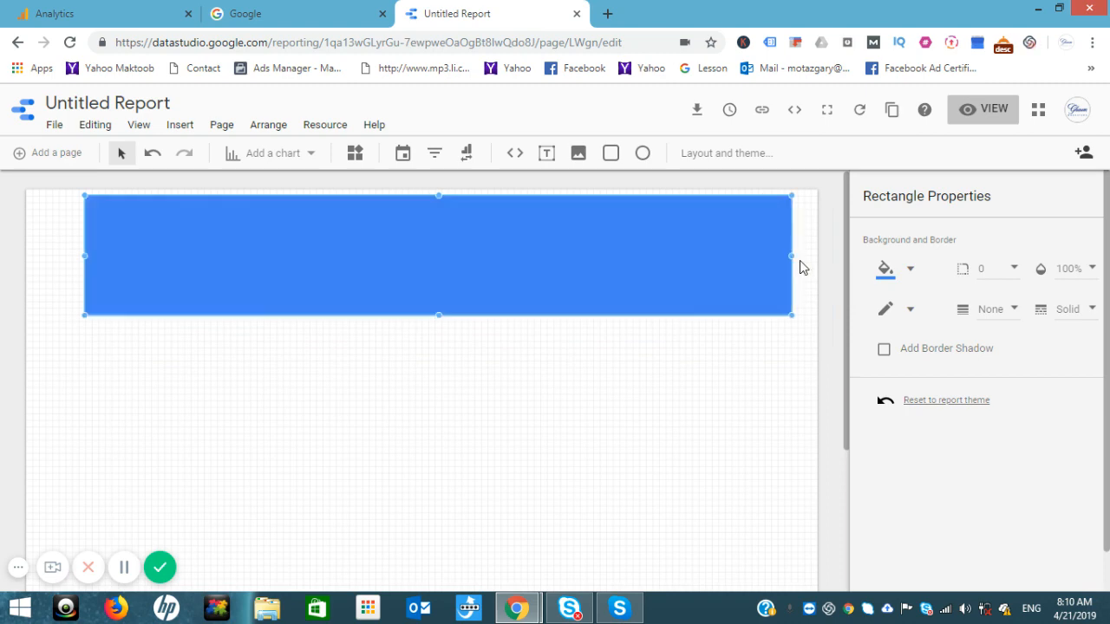
Try purple, indigo and light cyan as the banner rectangle's background colour
left_click(910, 271)
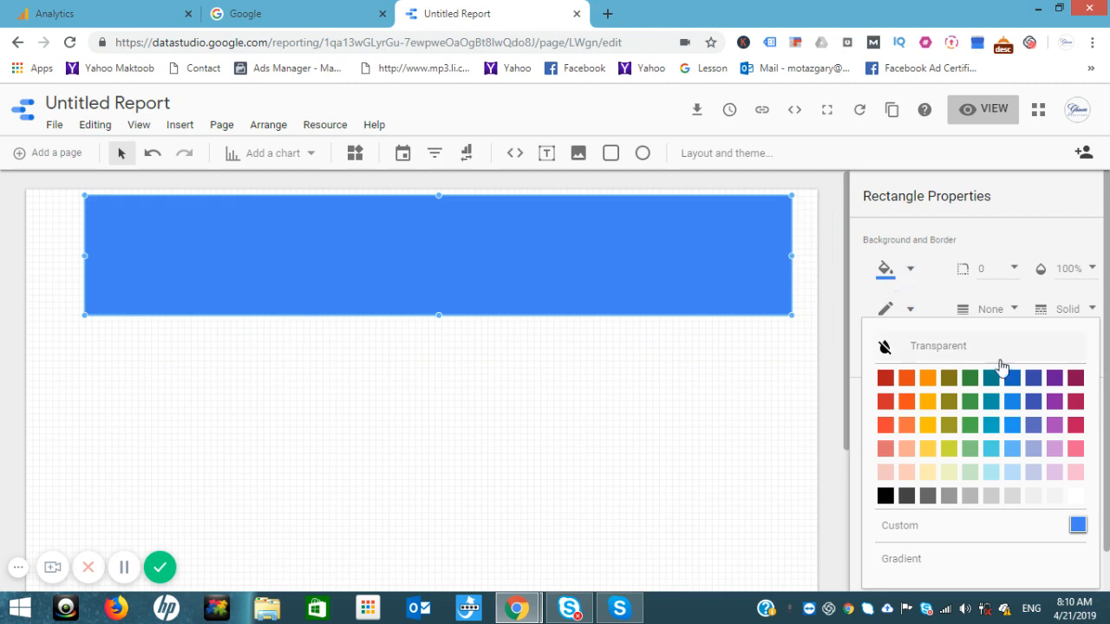
left_click(1055, 402)
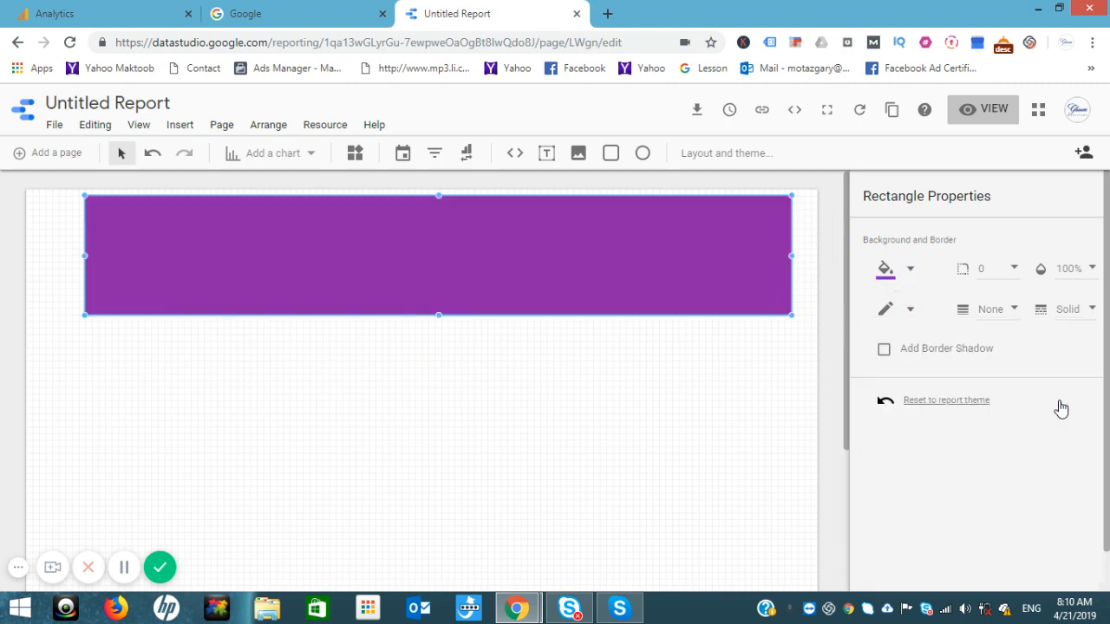
left_click(905, 276)
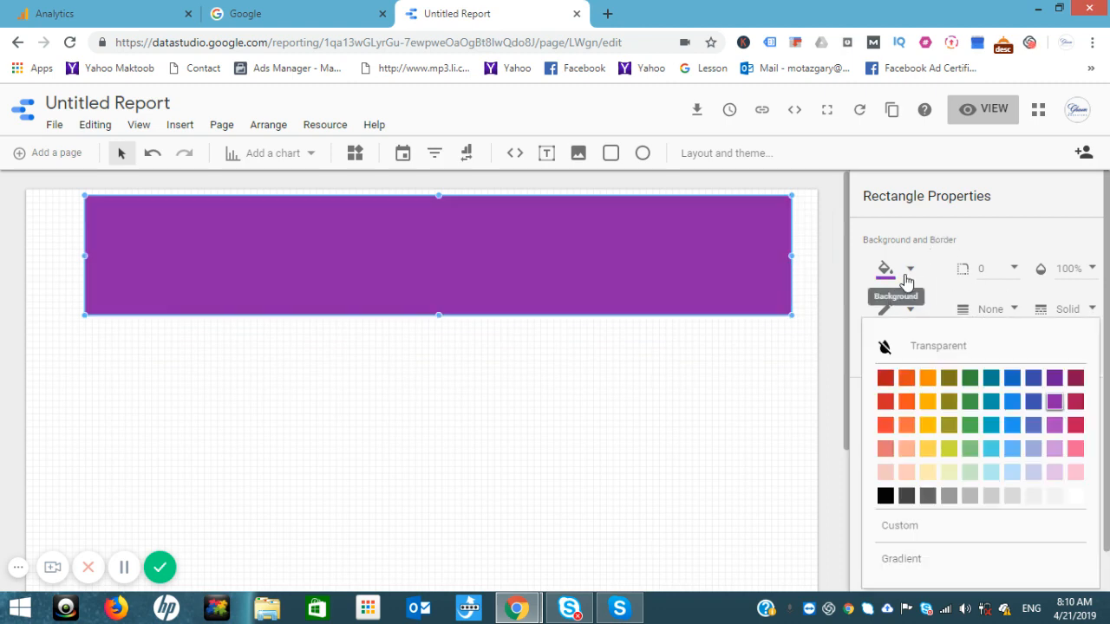
left_click(1034, 402)
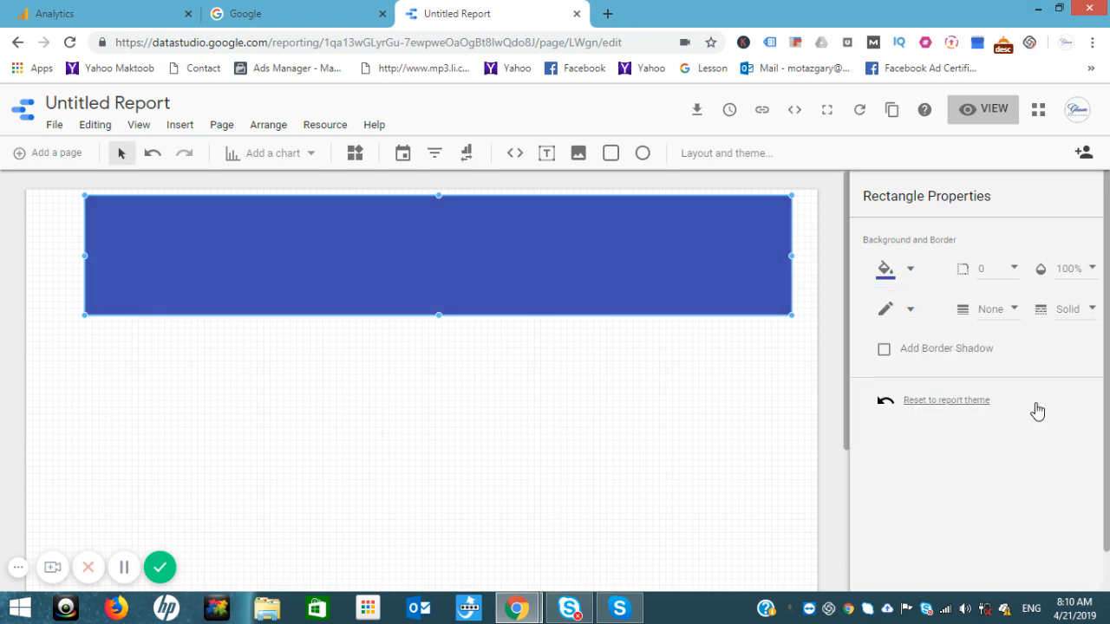
left_click(904, 276)
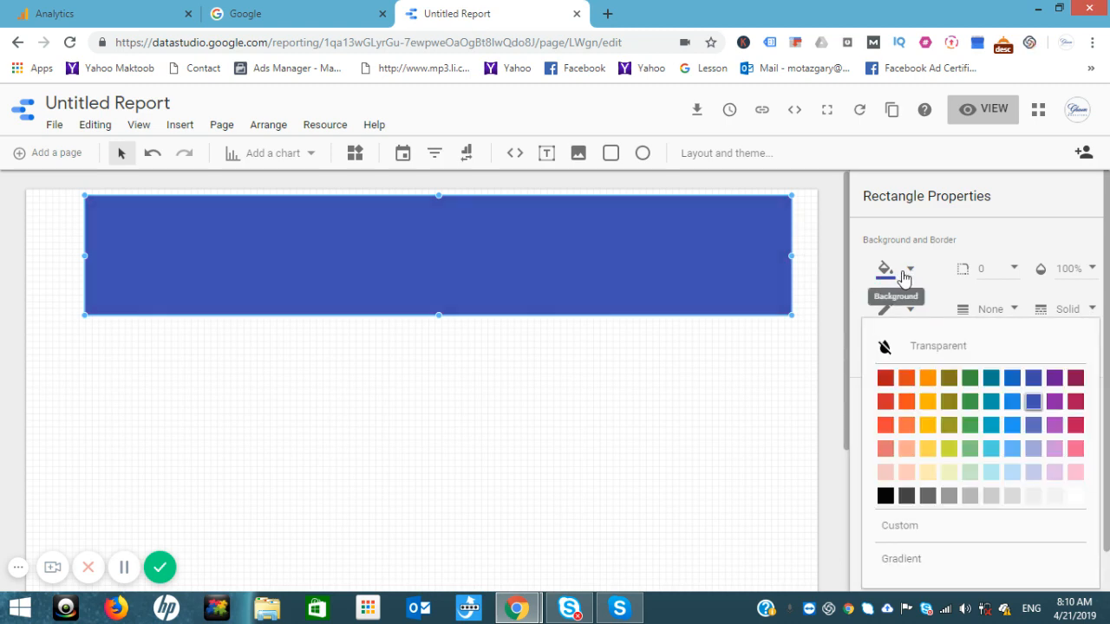
left_click(989, 450)
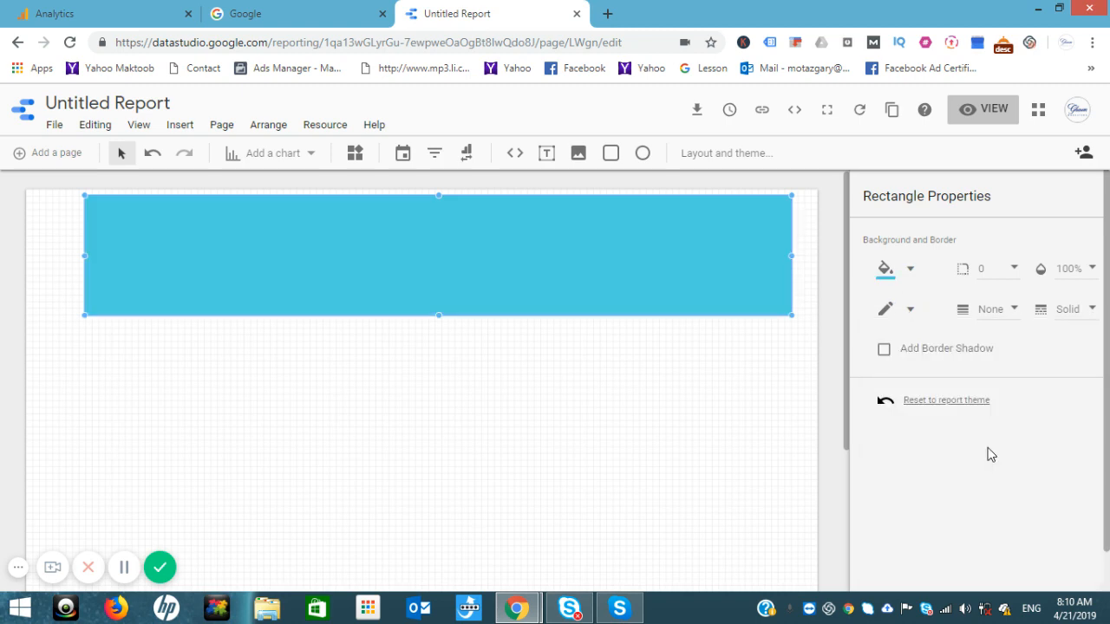
Set the banner rectangle's background colour to dark teal
left_click(906, 273)
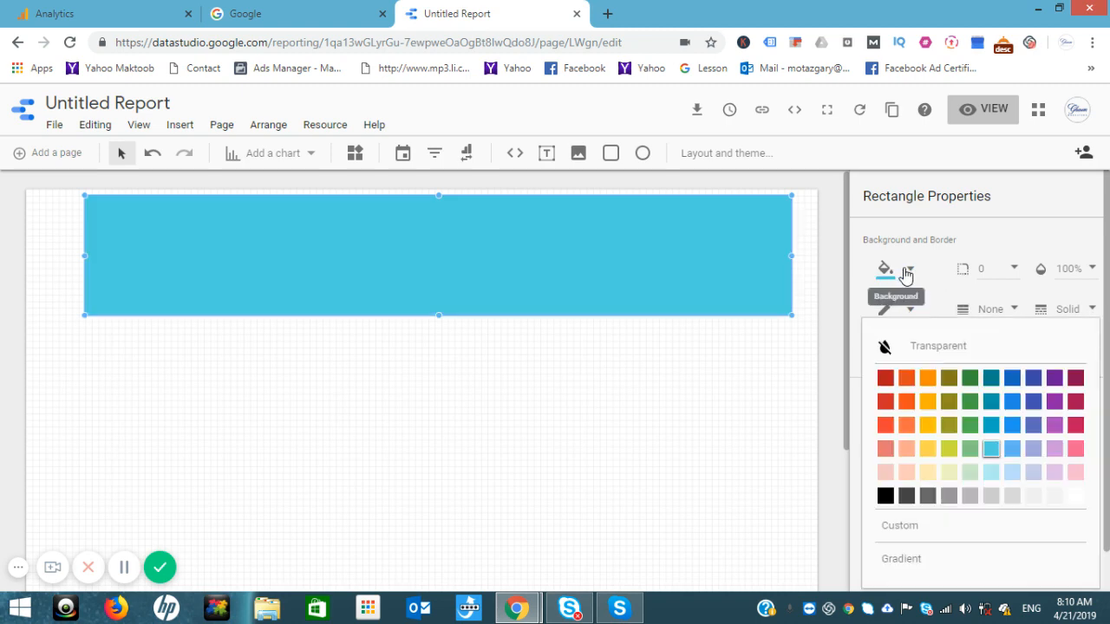
left_click(990, 379)
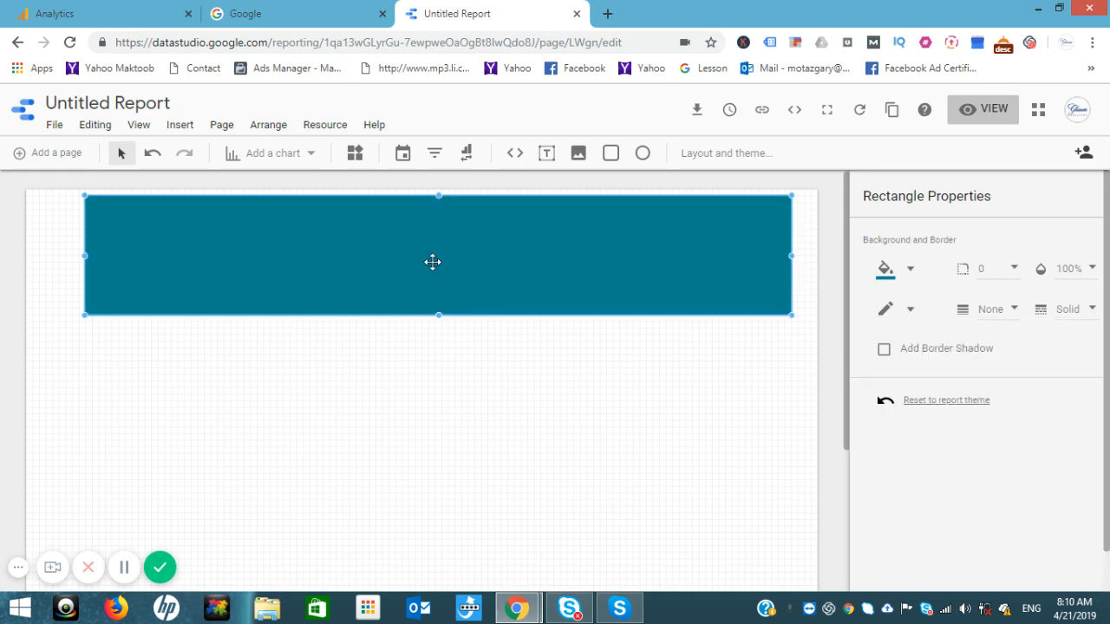
Insert a text box, resize it to fit inside the middle of the teal banner, and enter "Website overview"
left_click(179, 125)
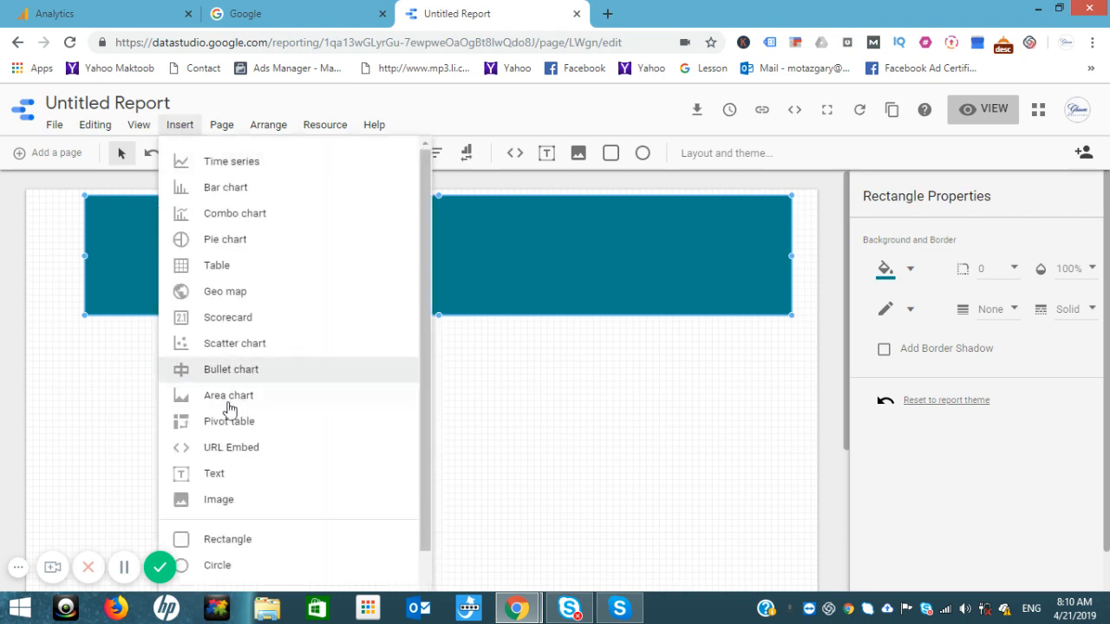
left_click(216, 474)
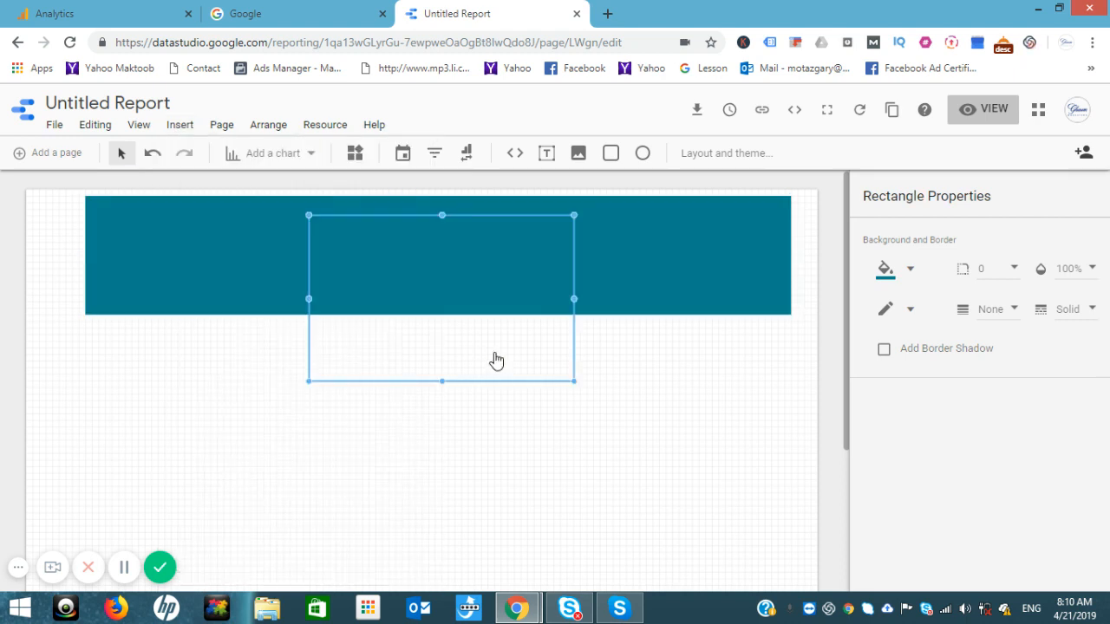
left_click_drag(572, 379, 501, 302)
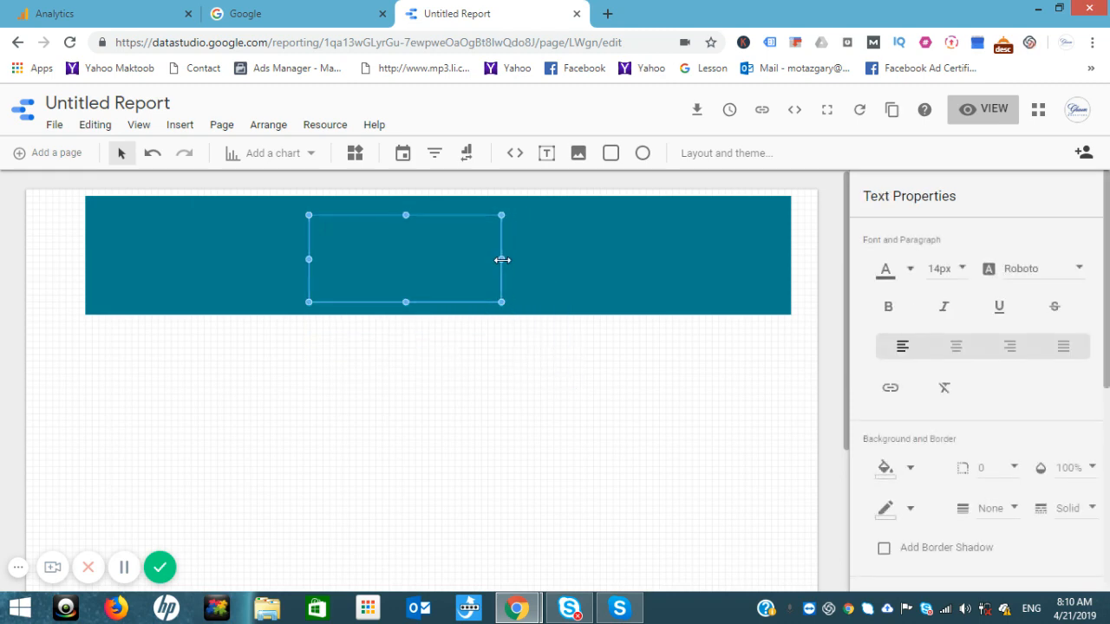
left_click_drag(502, 261, 580, 259)
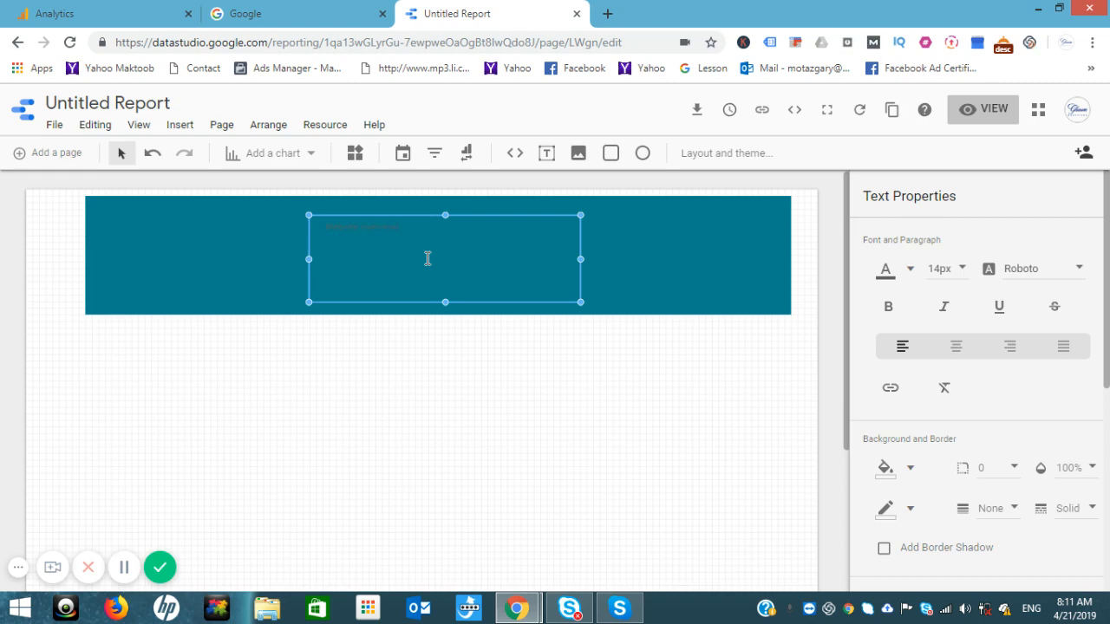
Set the "Website overview" heading to 36px and centre it within its text box
double_click(360, 226)
left_click(963, 271)
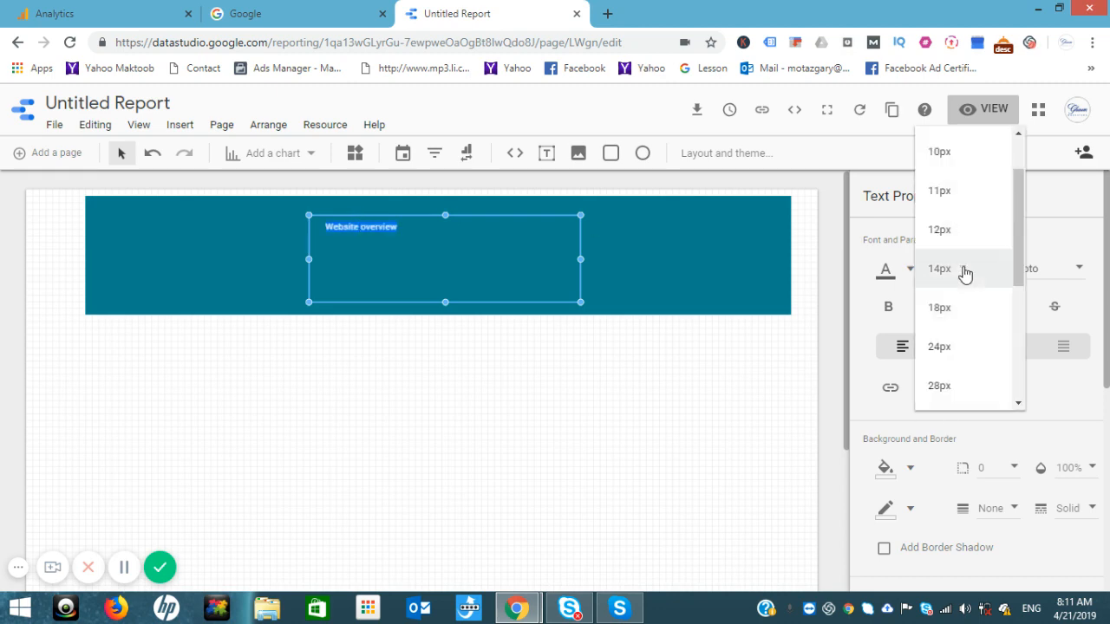
left_click_drag(1016, 255, 1021, 326)
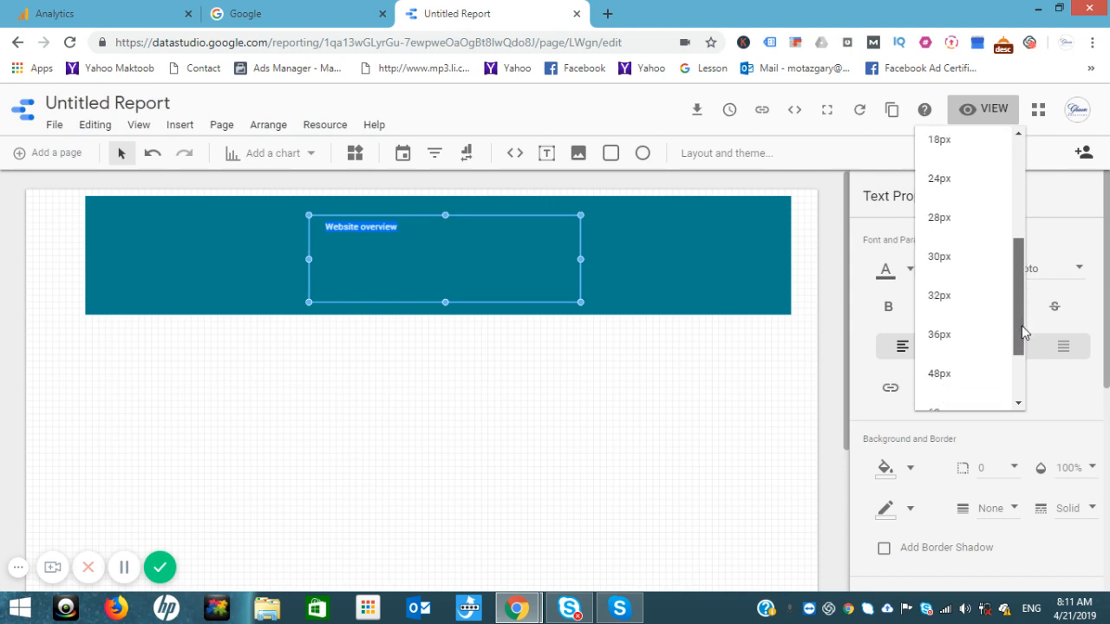
left_click(948, 305)
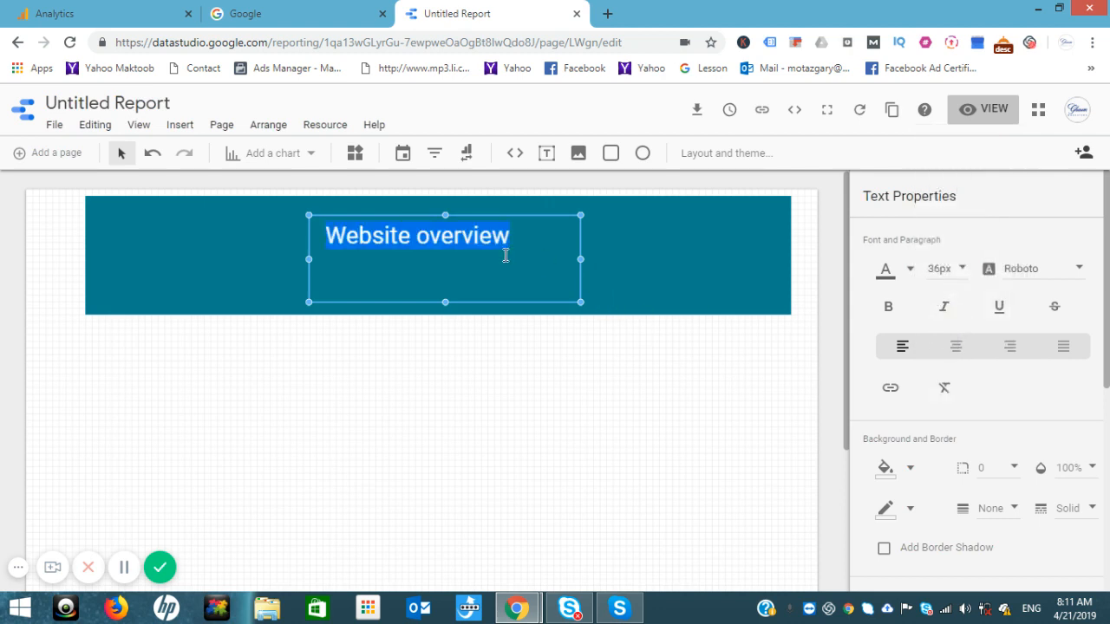
left_click(954, 351)
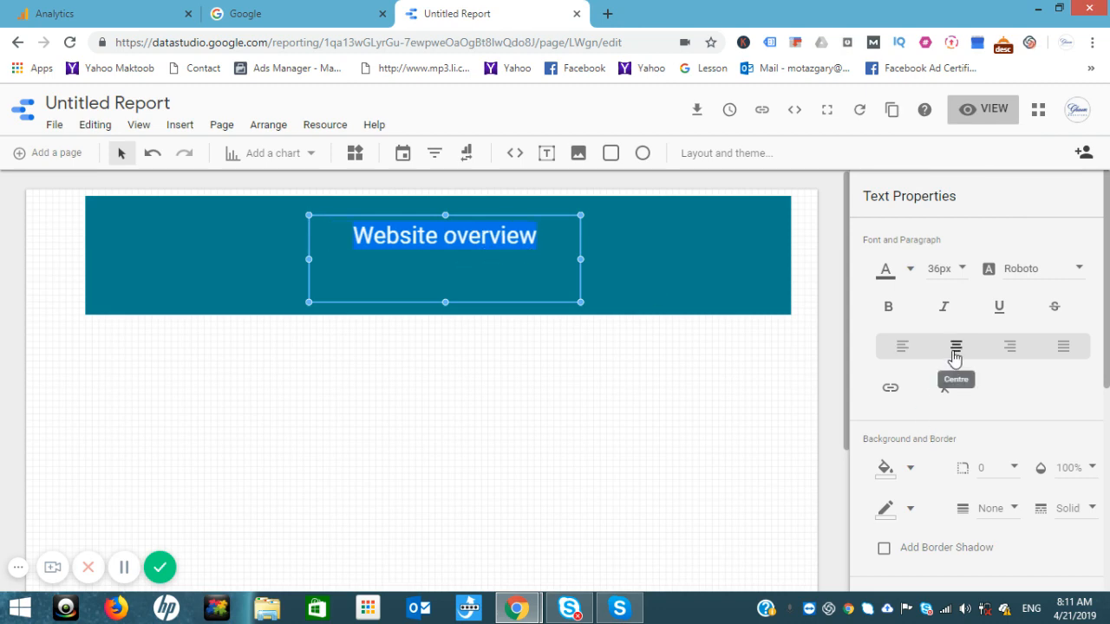
left_click(630, 384)
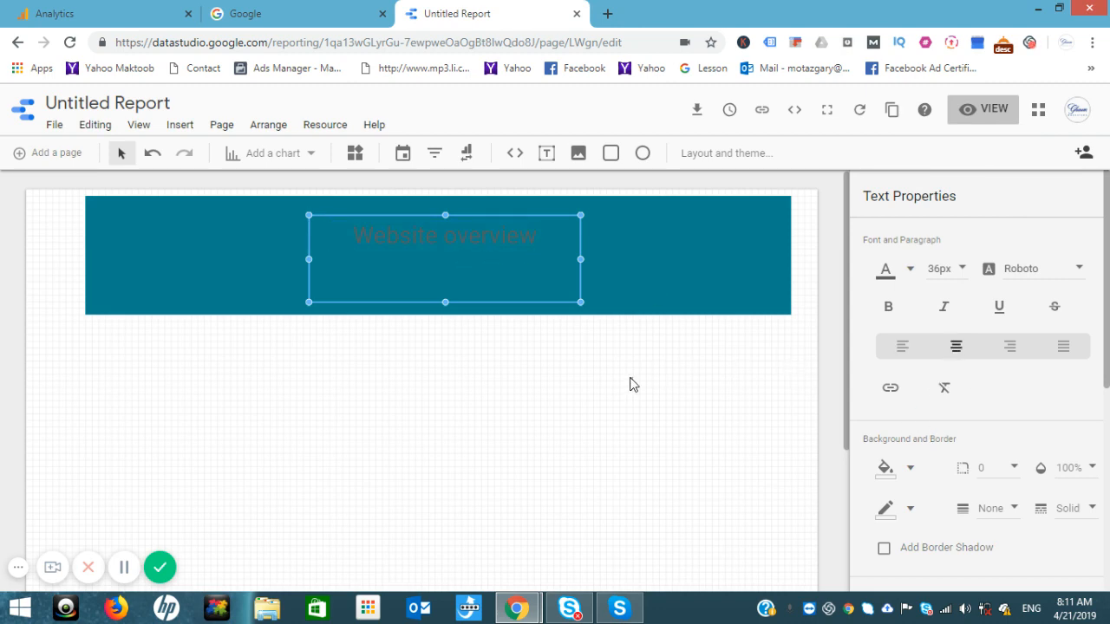
Change the font colour of the "Website overview" heading to black
double_click(443, 234)
triple_click(443, 235)
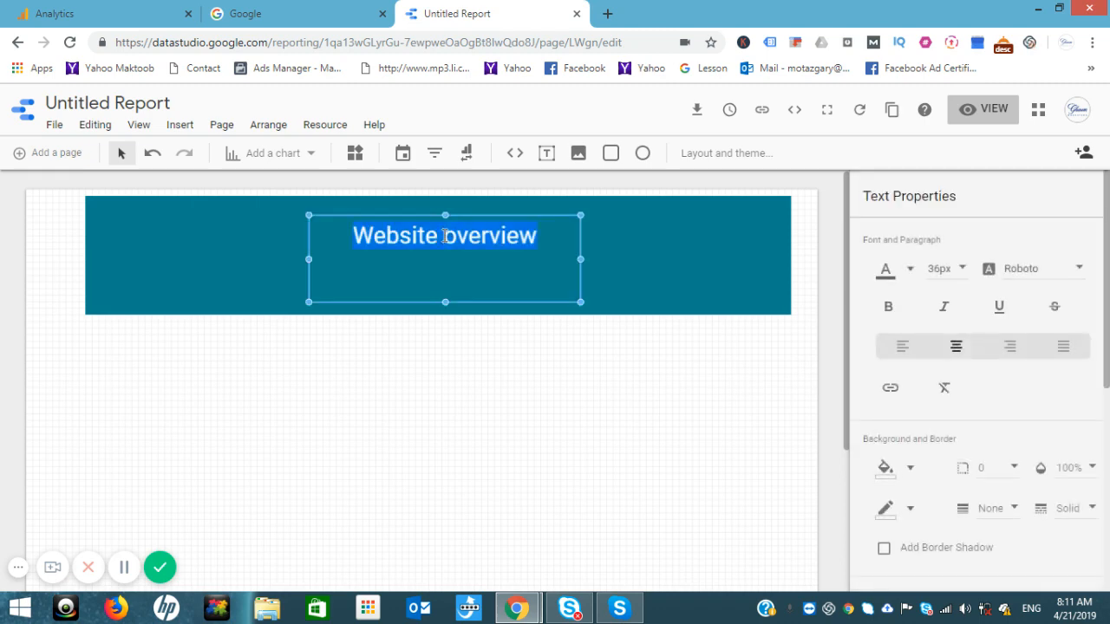
left_click(912, 269)
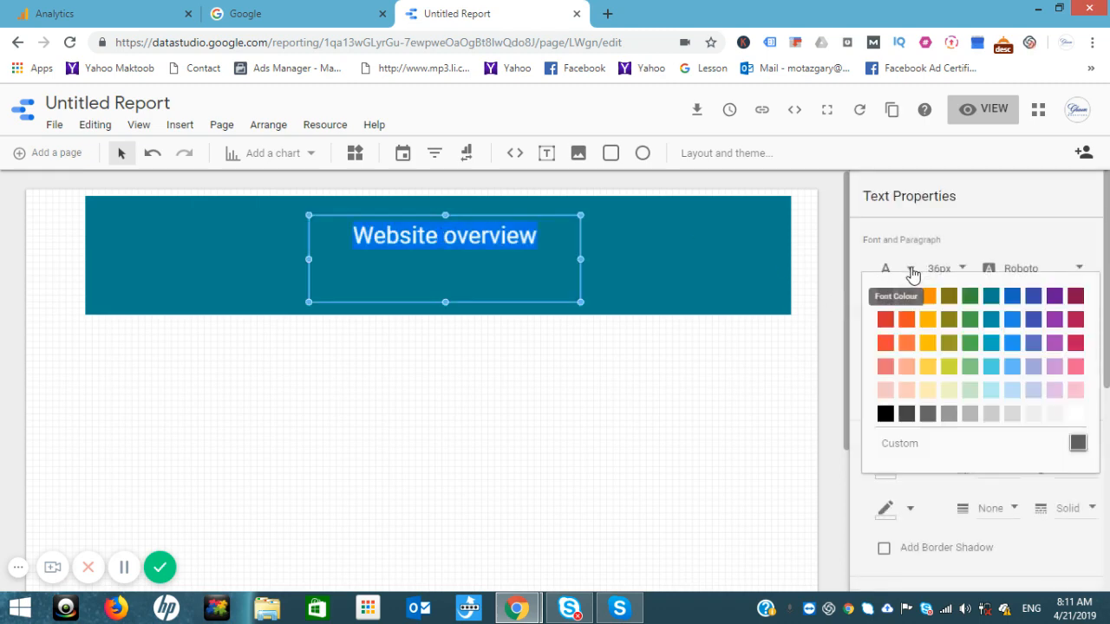
left_click(885, 414)
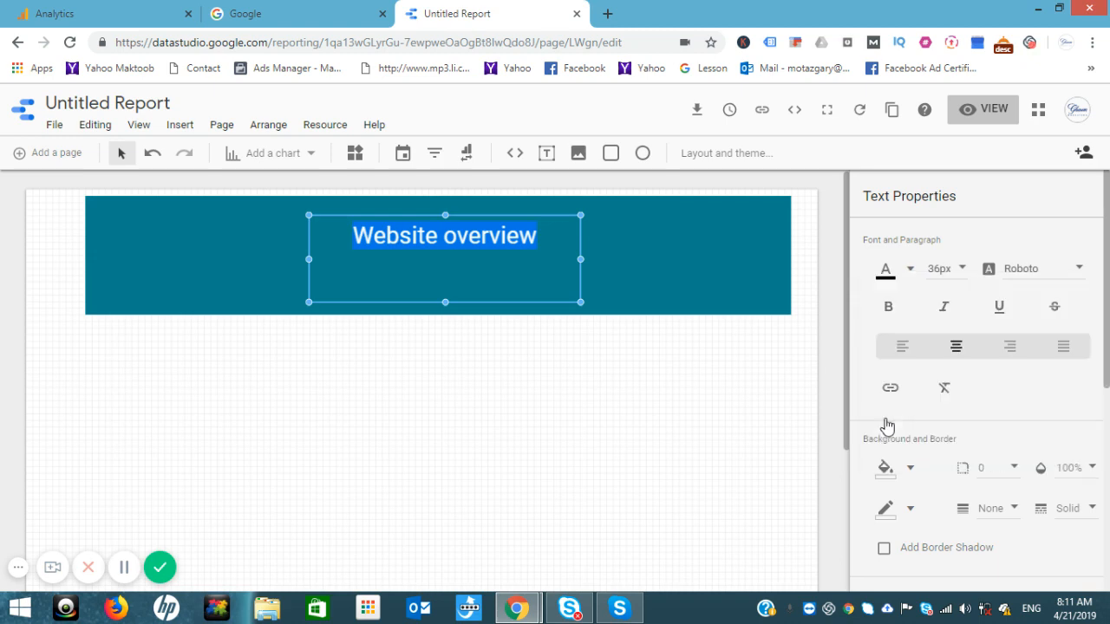
left_click(547, 354)
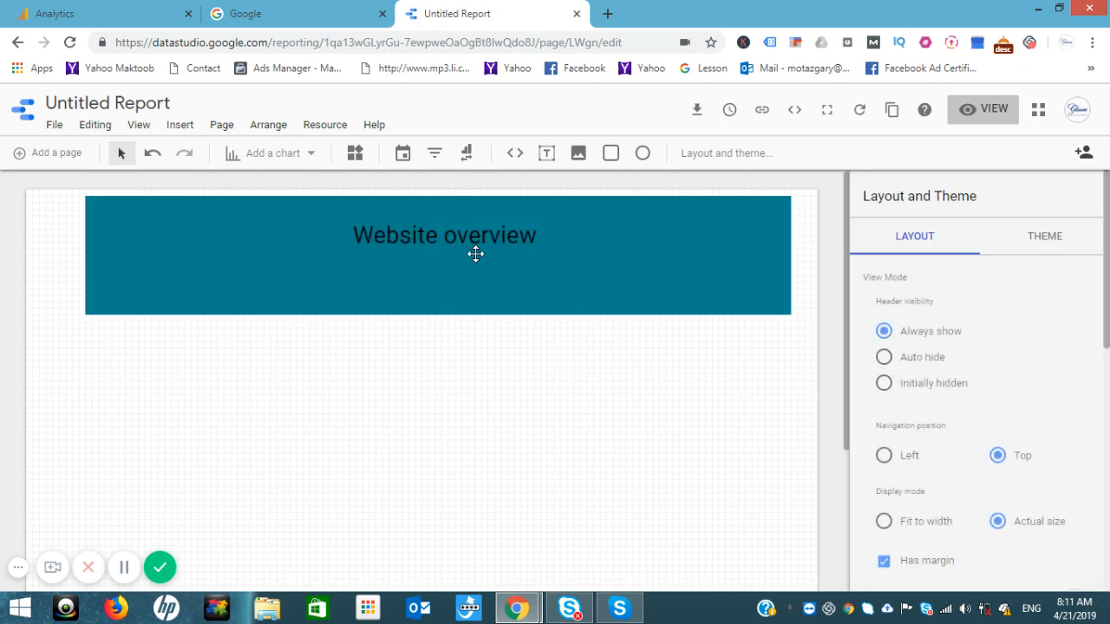
Rename the report as "Ghanem Marketing"
left_click(125, 103)
type("G")
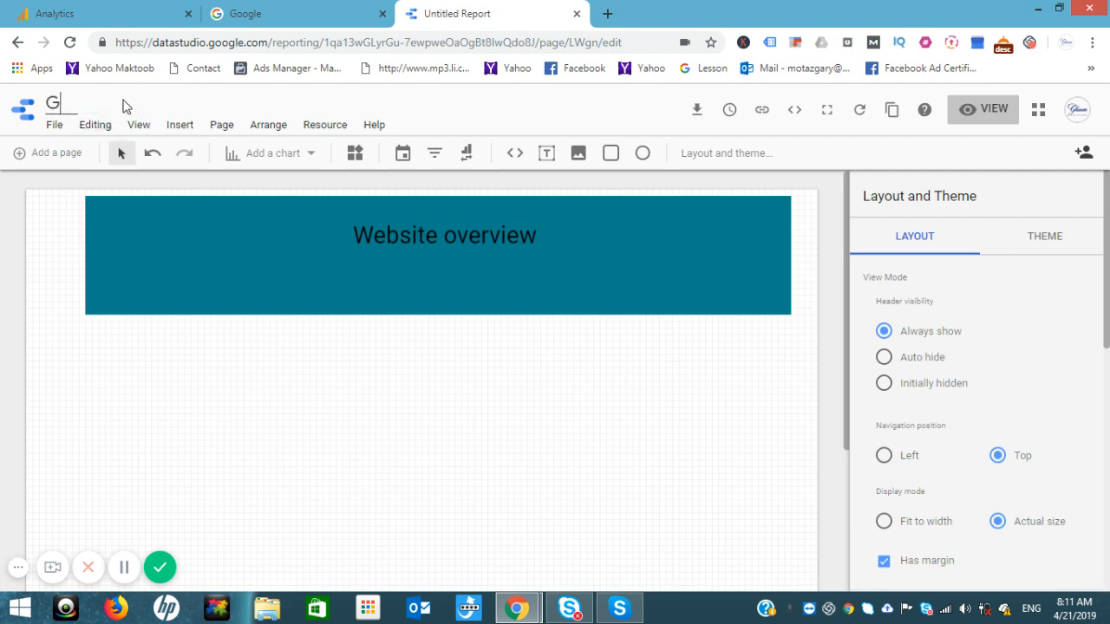
type("hanem ")
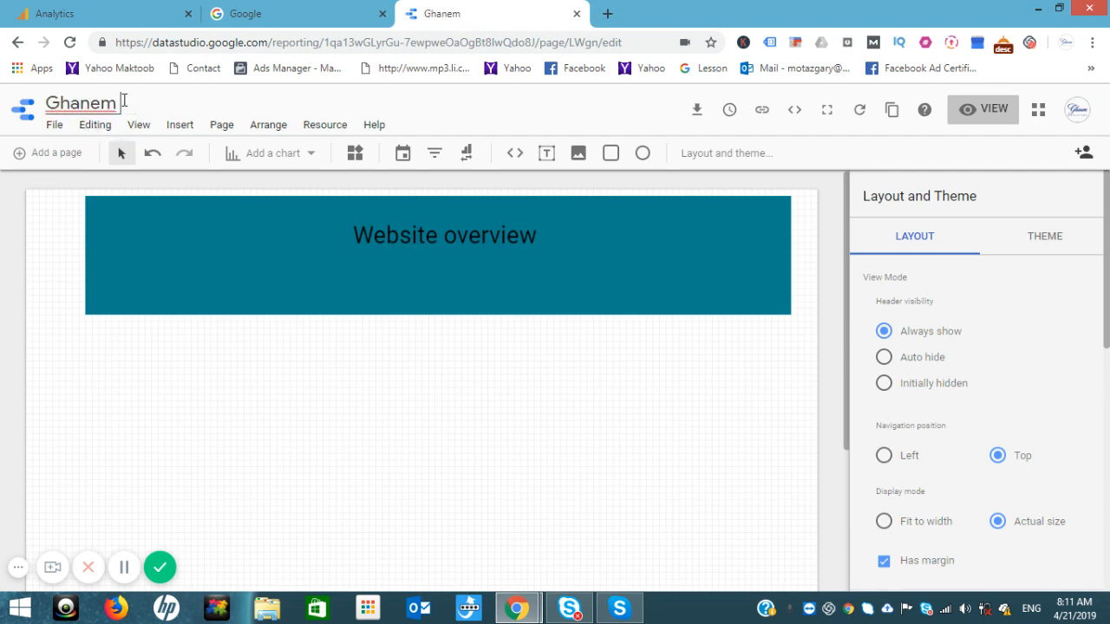
type("Marketing")
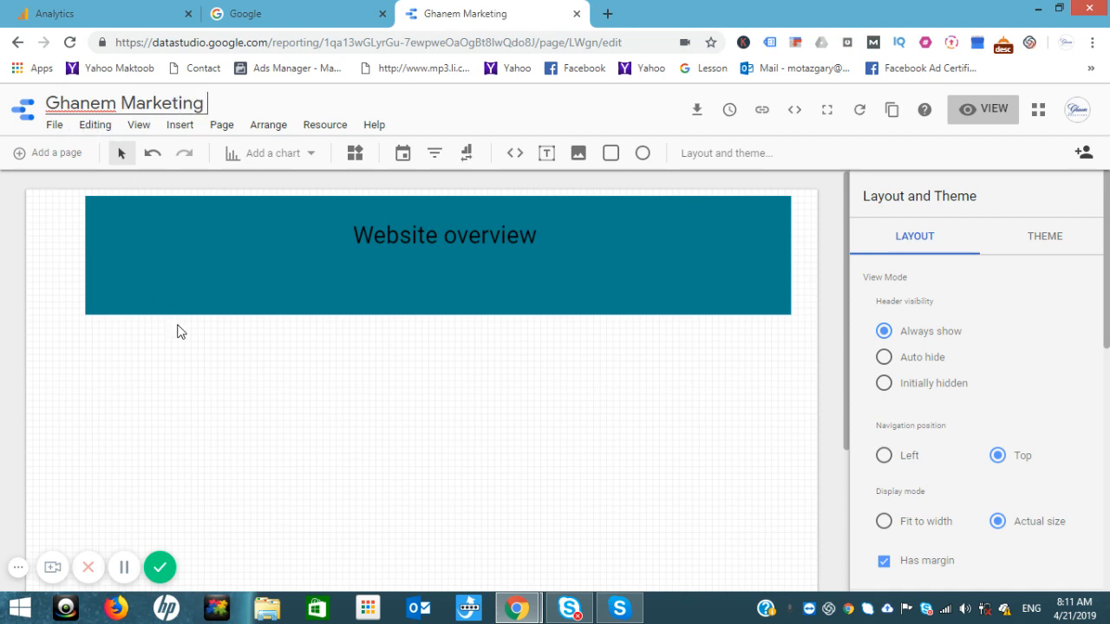
left_click(167, 380)
Add a compact-number scorecard and place it just below the left end of the teal banner
left_click(283, 155)
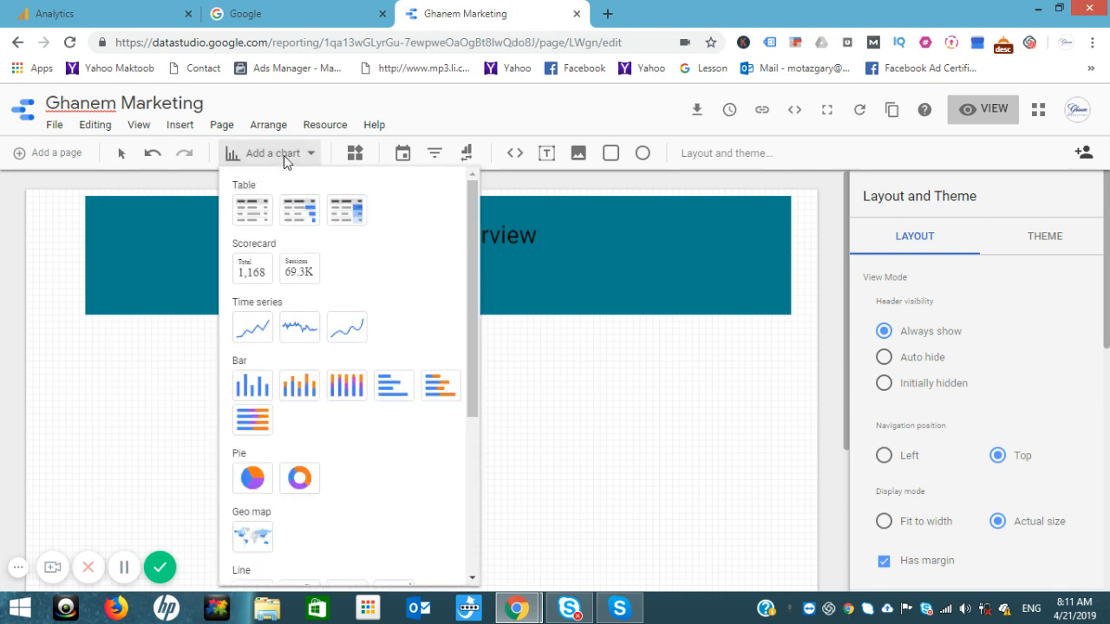
left_click(303, 274)
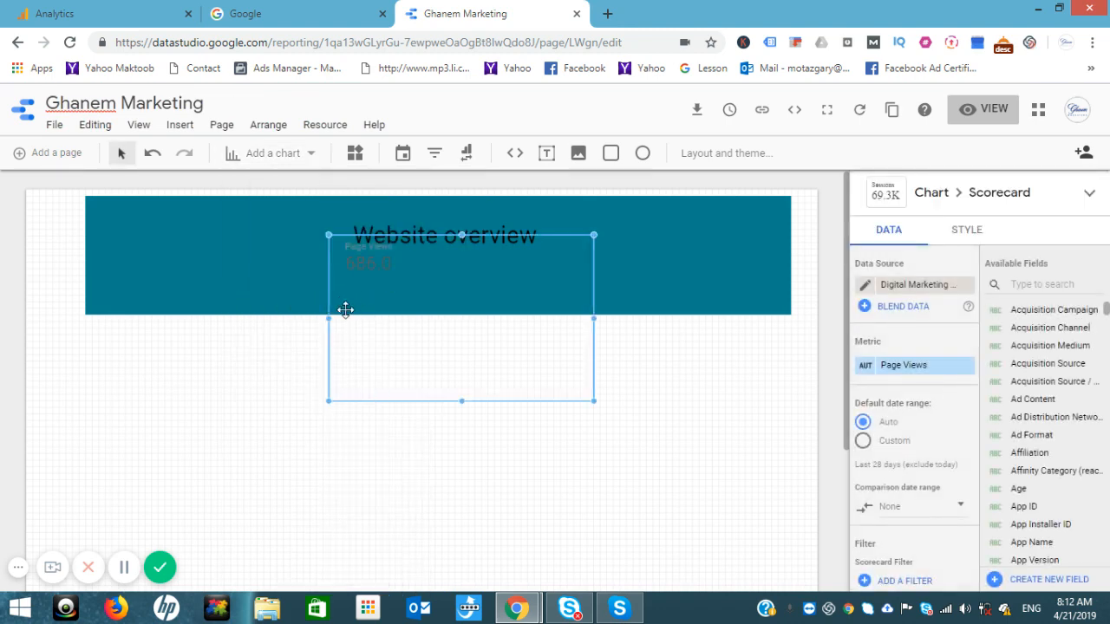
left_click_drag(345, 324, 82, 426)
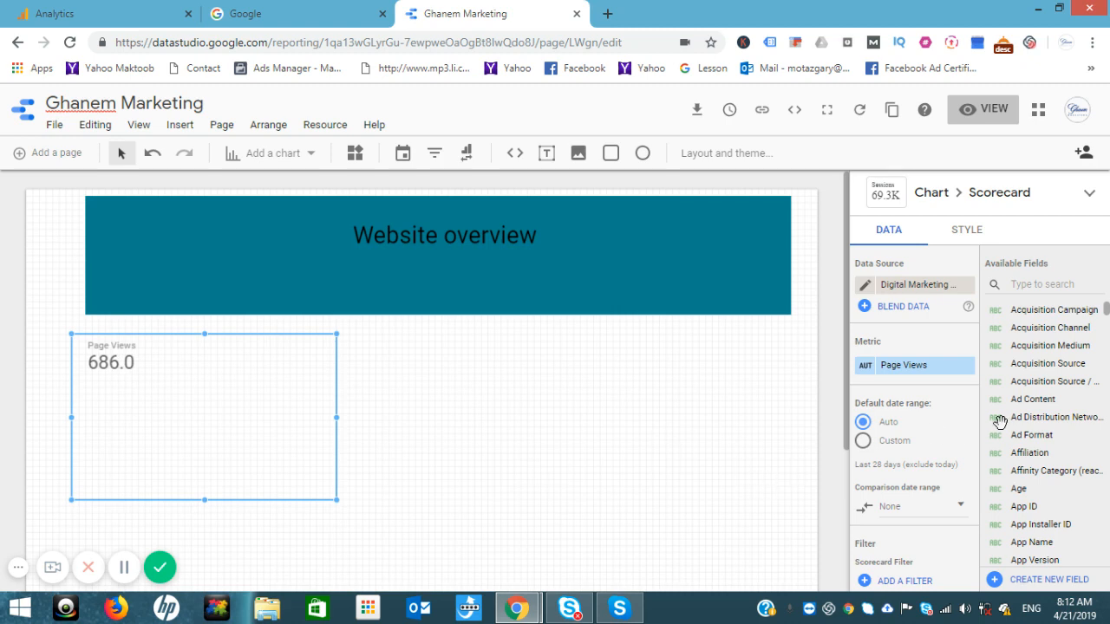
Set the scorecard's metric to New Users and shrink its frame to fit closely around the figure
left_click(946, 371)
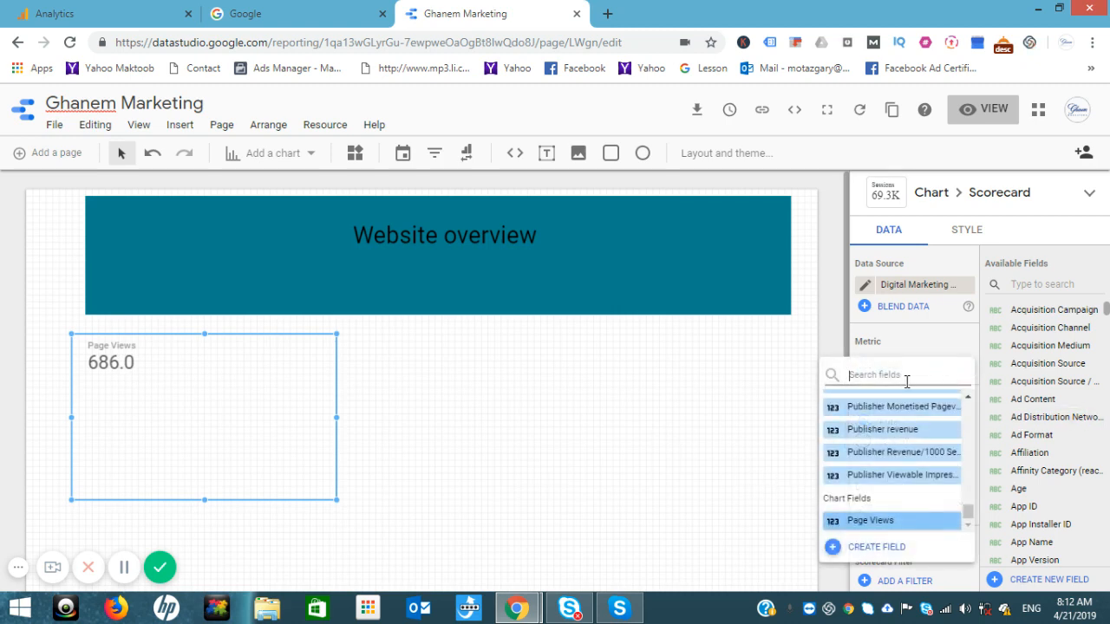
type("New")
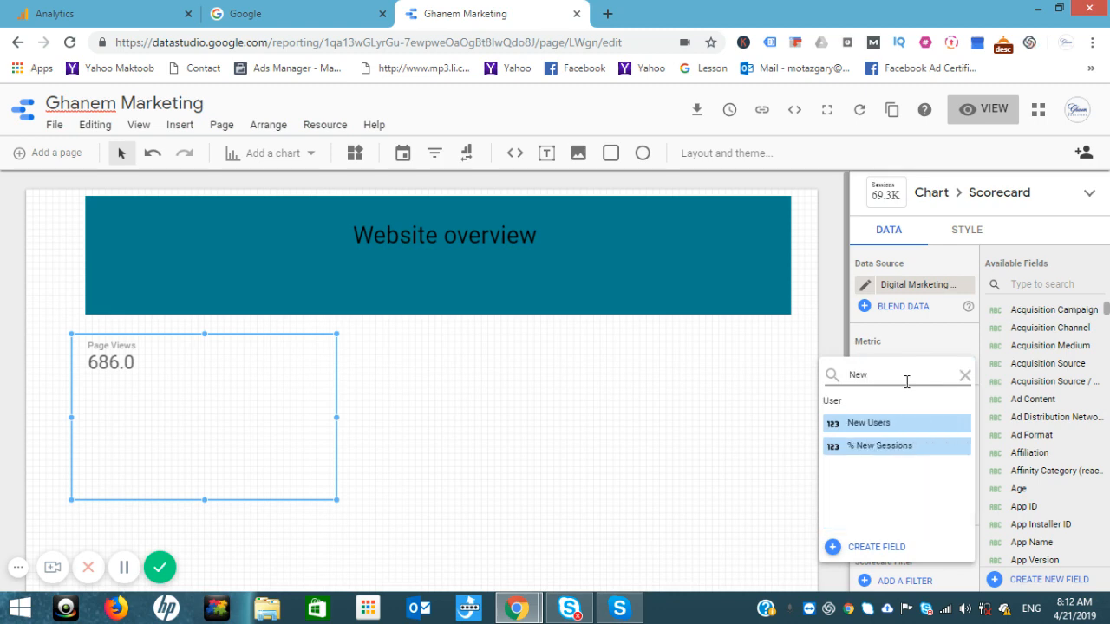
left_click(889, 416)
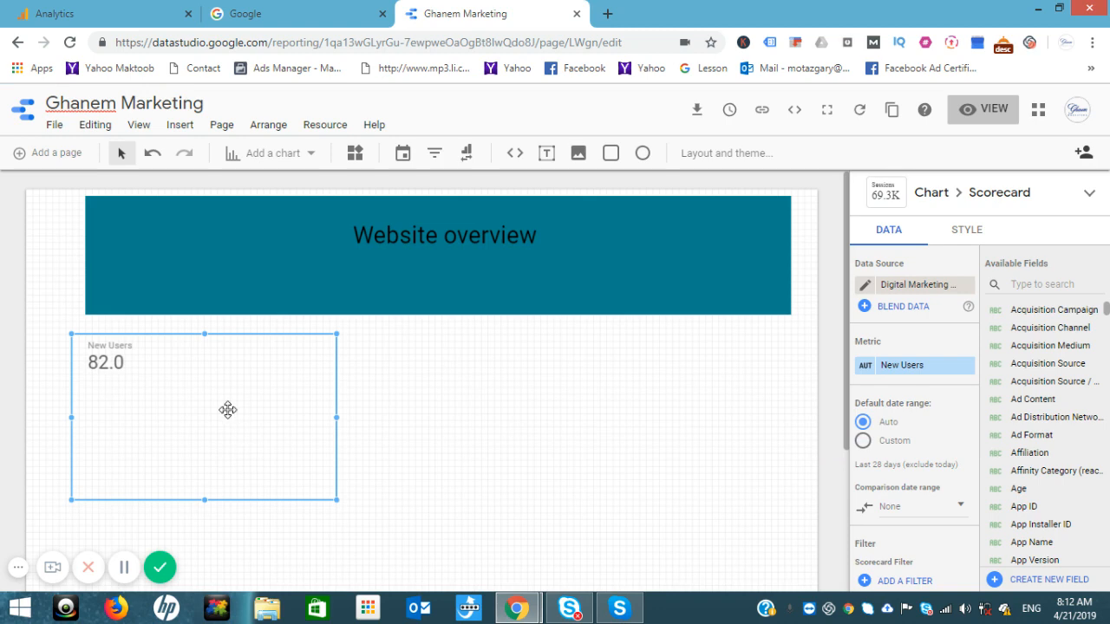
left_click_drag(336, 499, 173, 415)
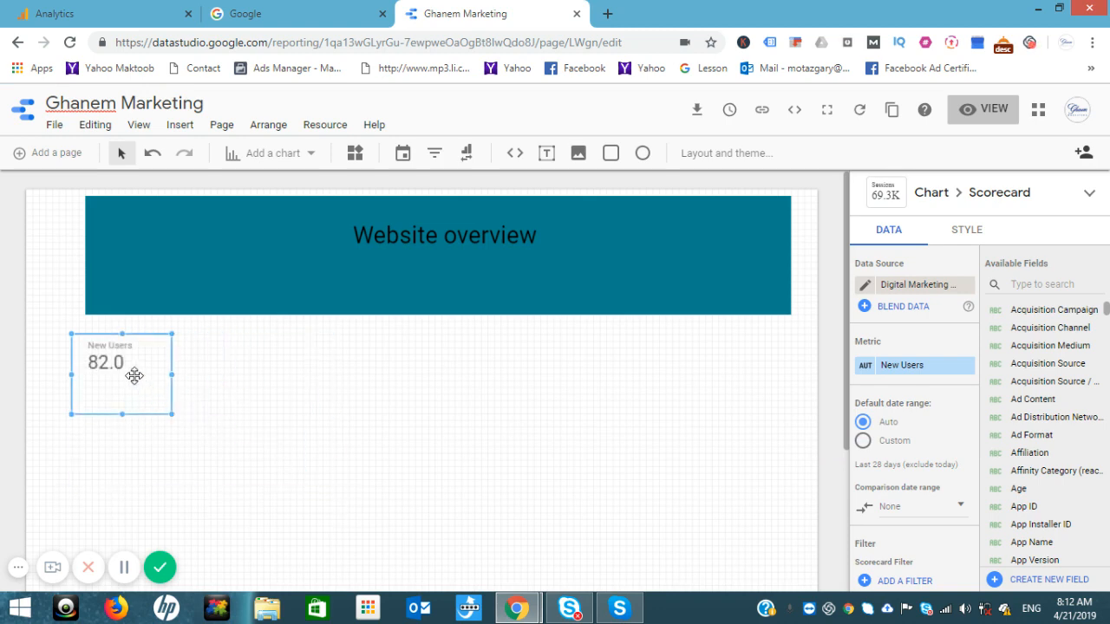
Copy the New Users scorecard, place the copy directly to its right and set its metric to Page Views
key("ctrl+c")
key("ctrl+v")
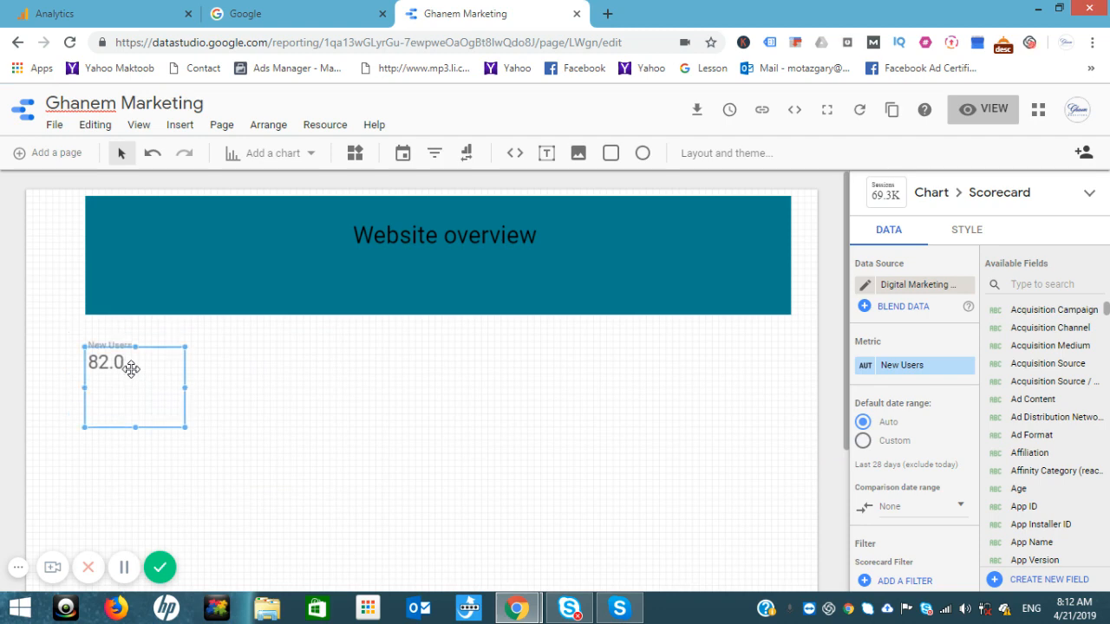
left_click_drag(121, 368, 206, 363)
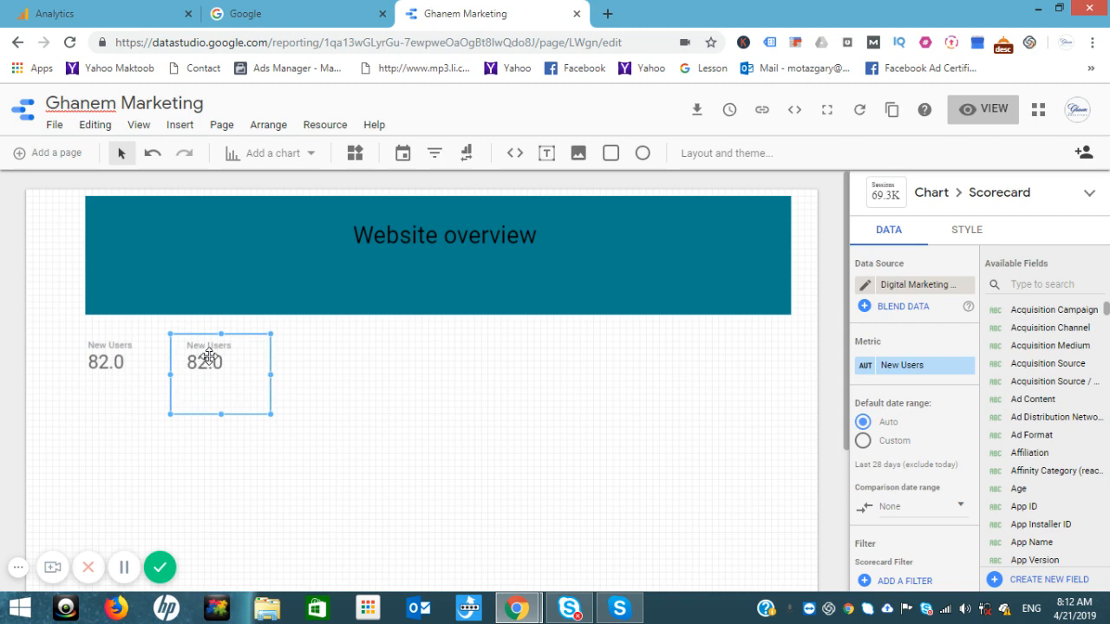
left_click(941, 371)
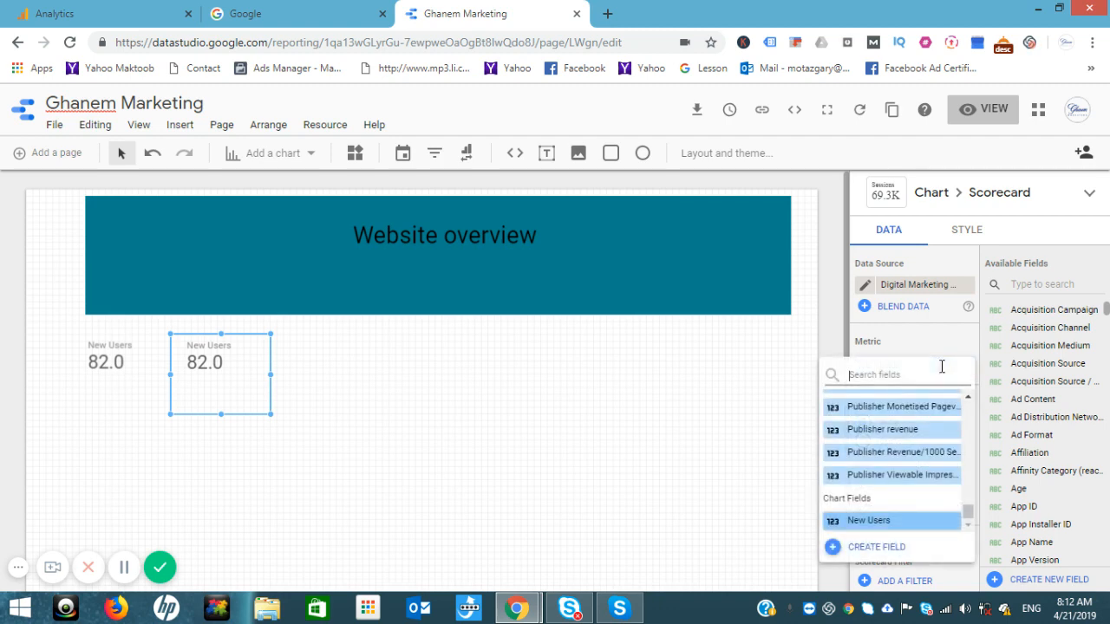
type("page")
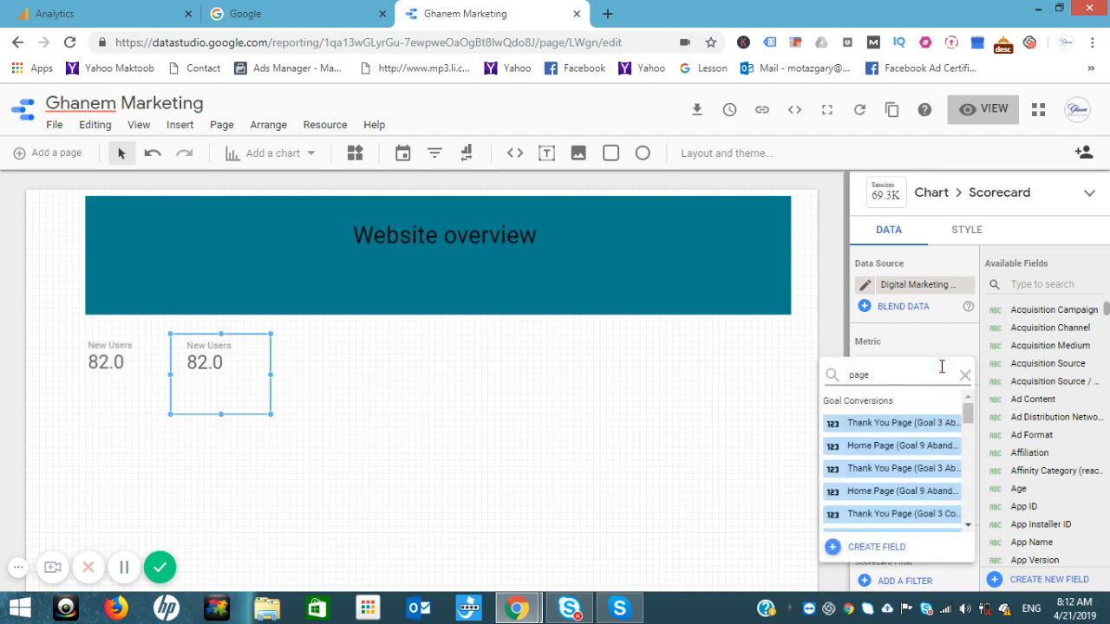
type(" vi")
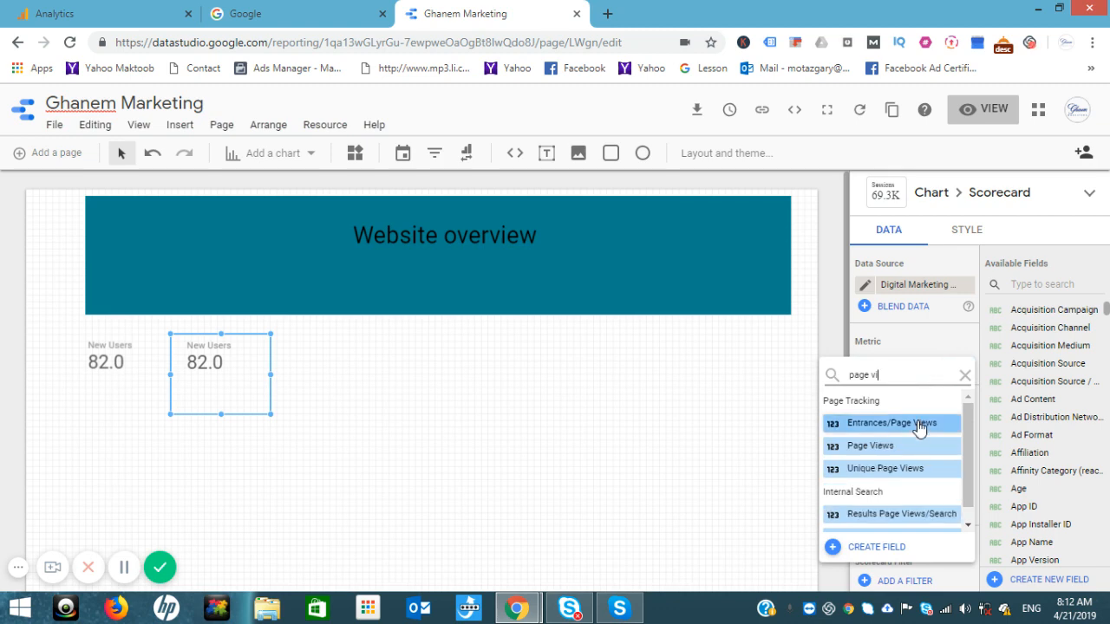
left_click(883, 446)
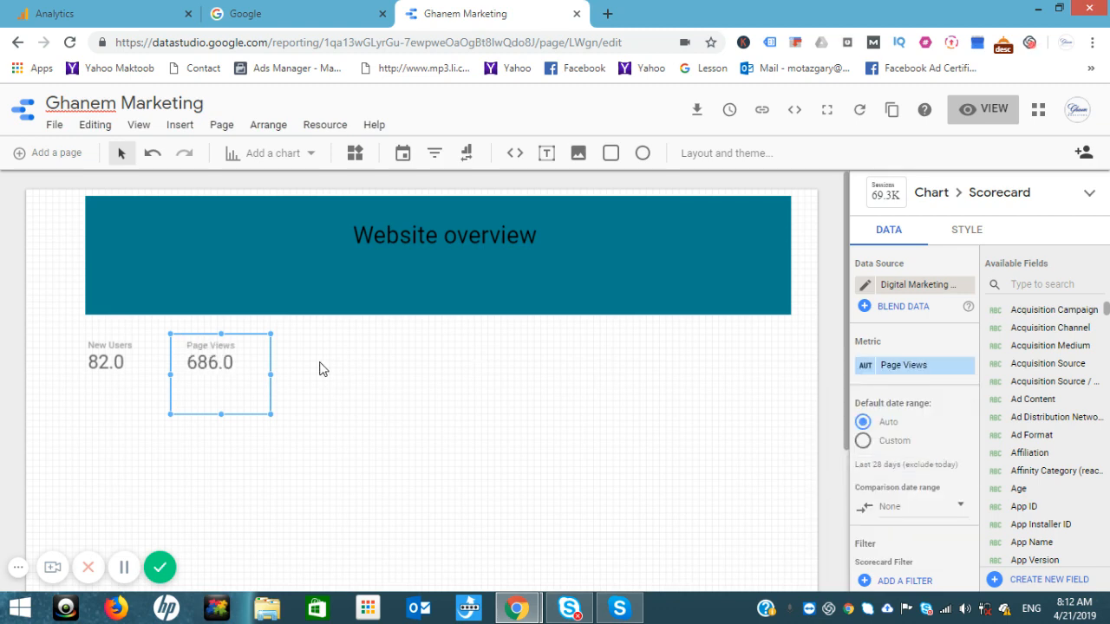
Duplicate the Page Views scorecard, place the copy to its right and set its metric to Goal Conversion Rate
key("ctrl+d")
left_click_drag(218, 372, 307, 357)
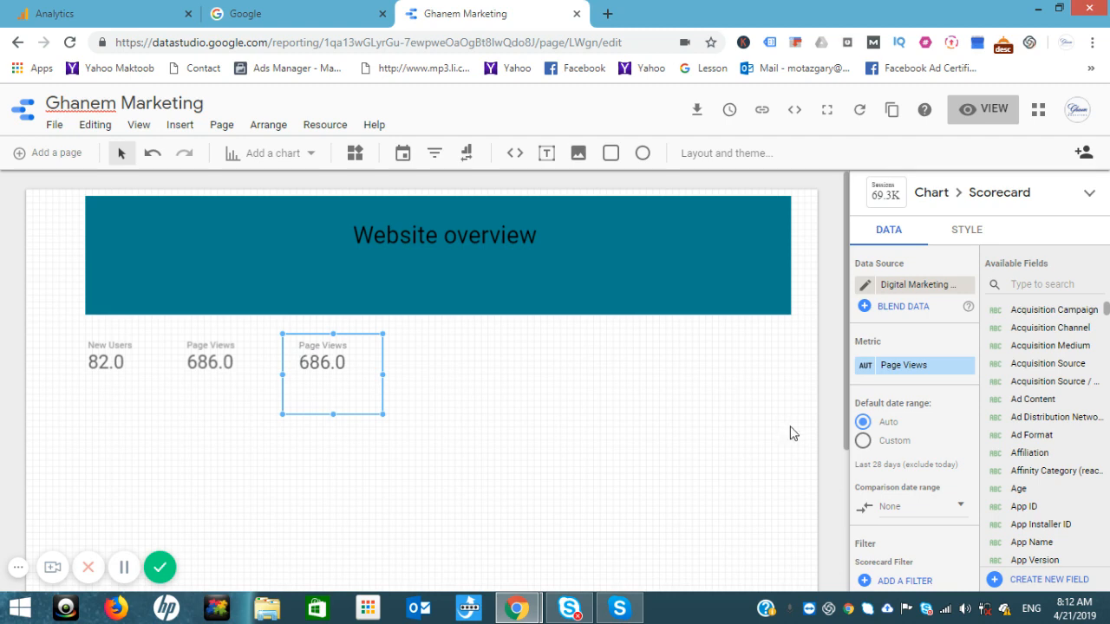
left_click(941, 369)
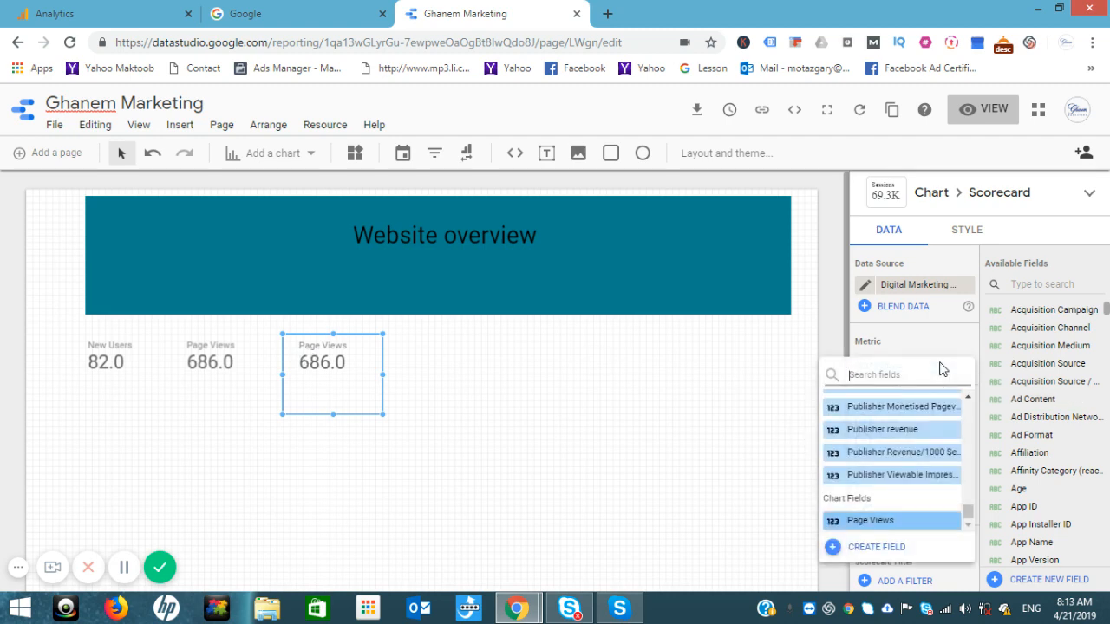
type("goal")
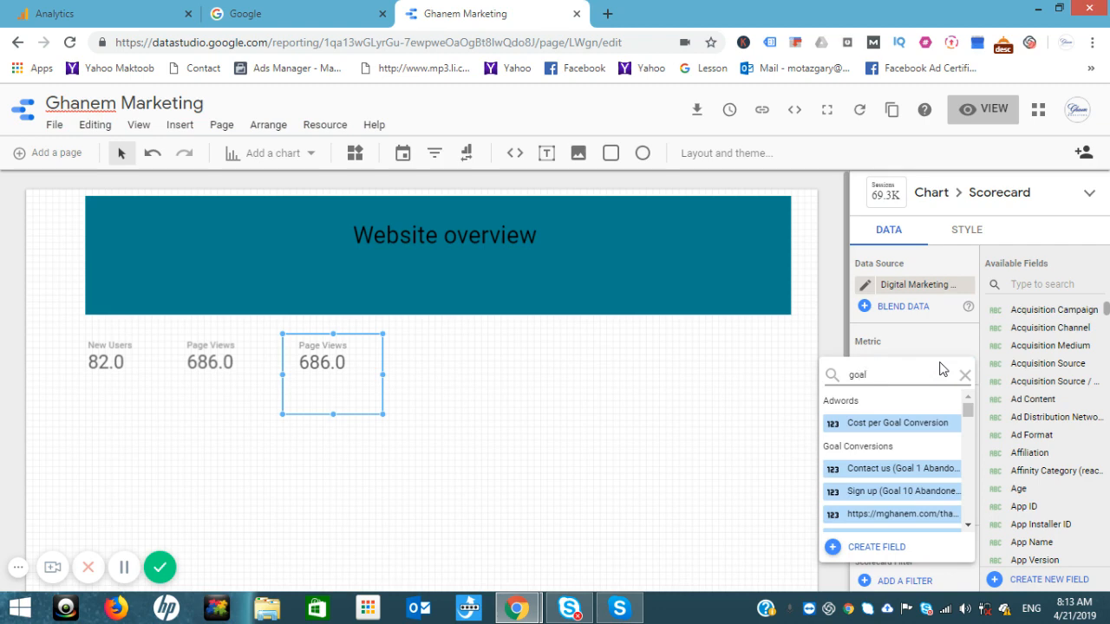
type(" conve")
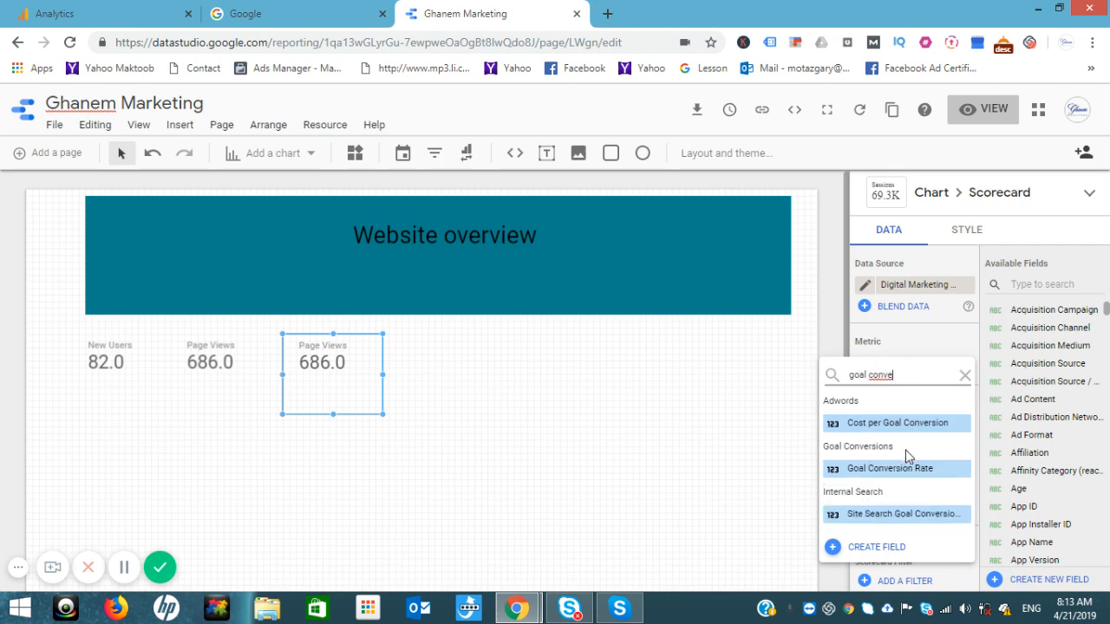
left_click(892, 468)
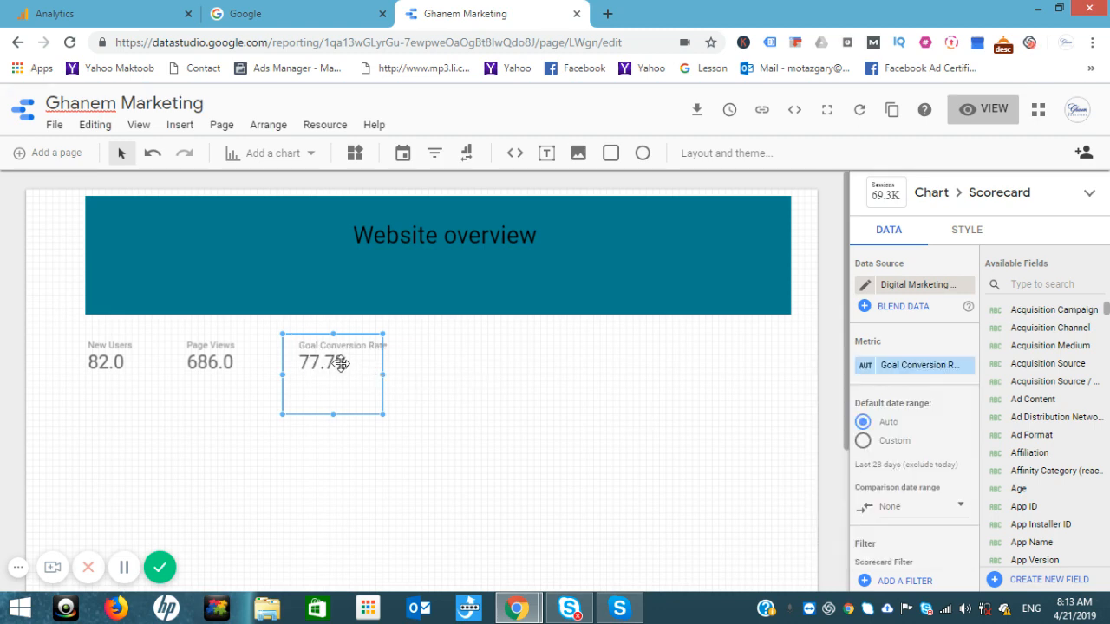
Add a copy of the Goal Conversion Rate scorecard to its right and set the copy's metric to Bounce Rate
left_click_drag(341, 364, 442, 350)
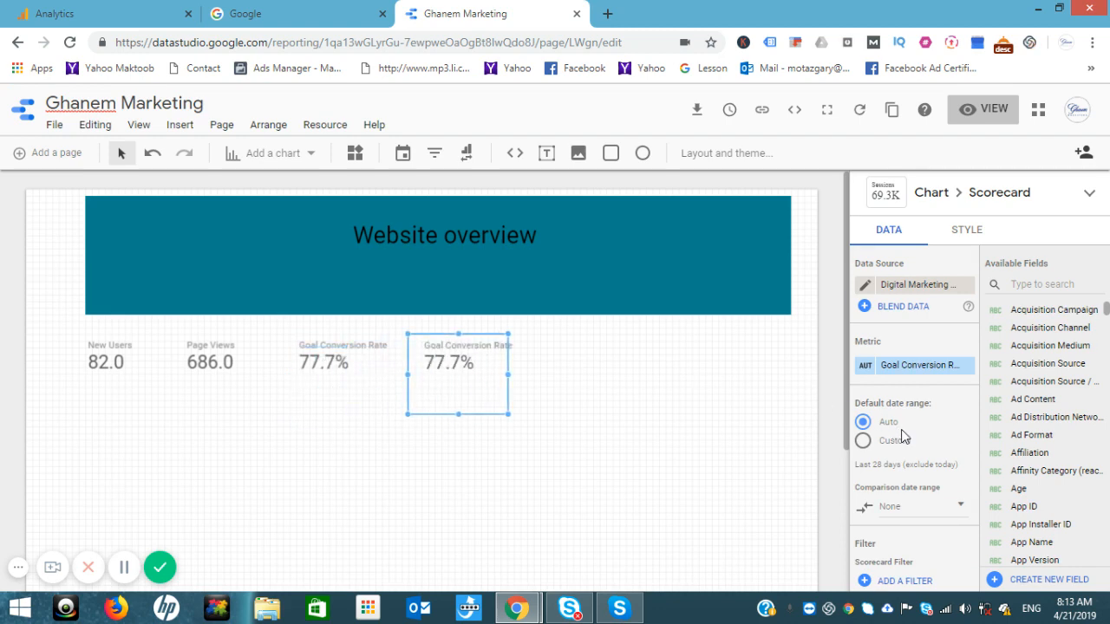
left_click(942, 367)
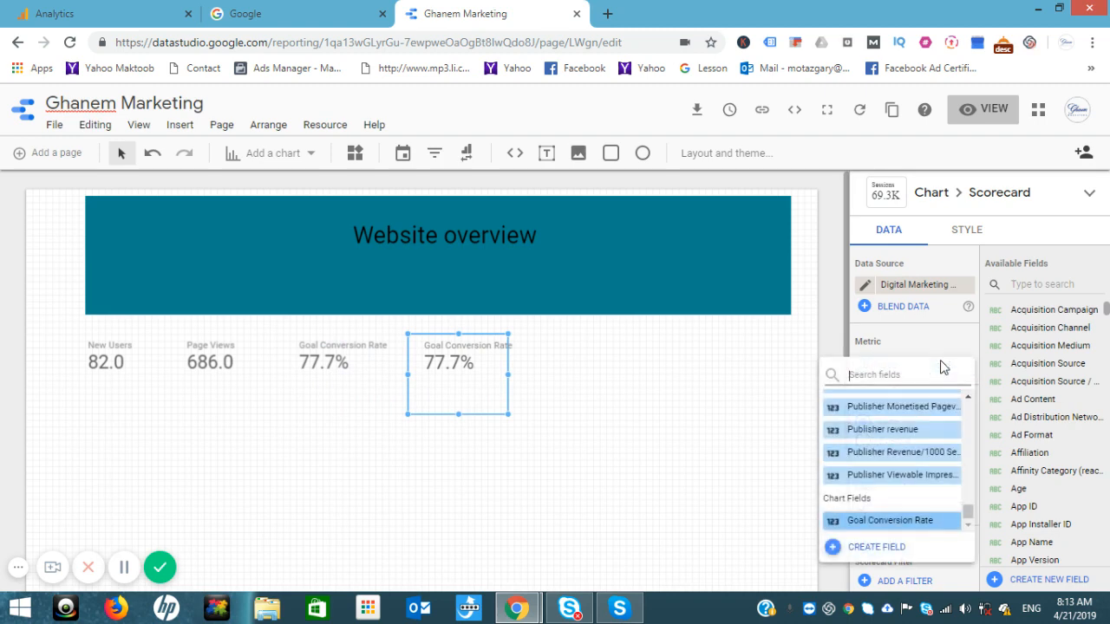
type("bounc")
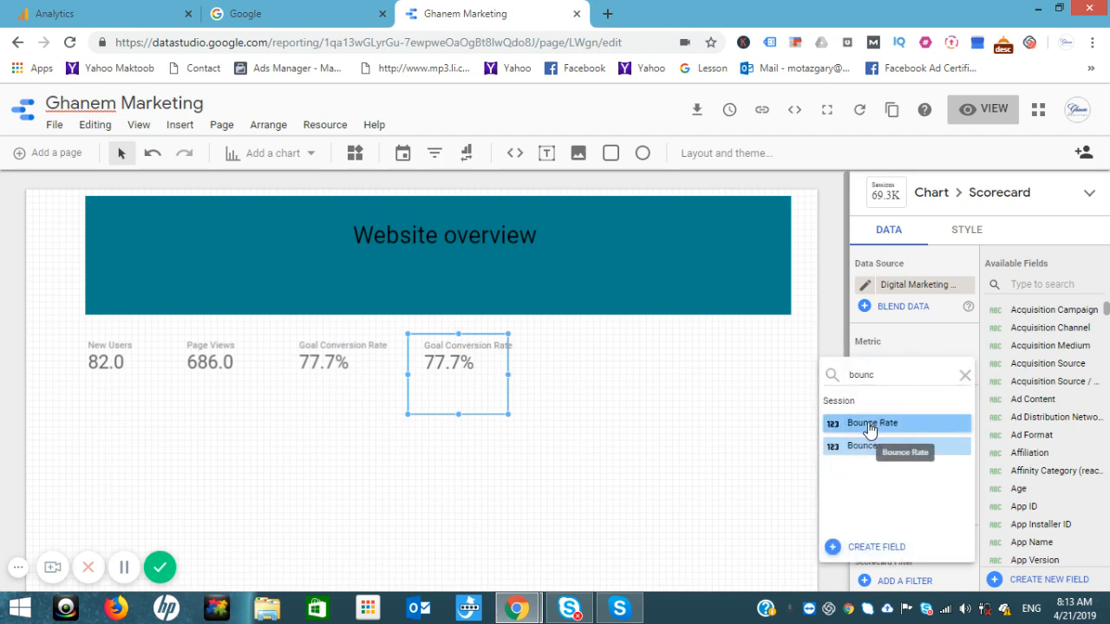
left_click(876, 422)
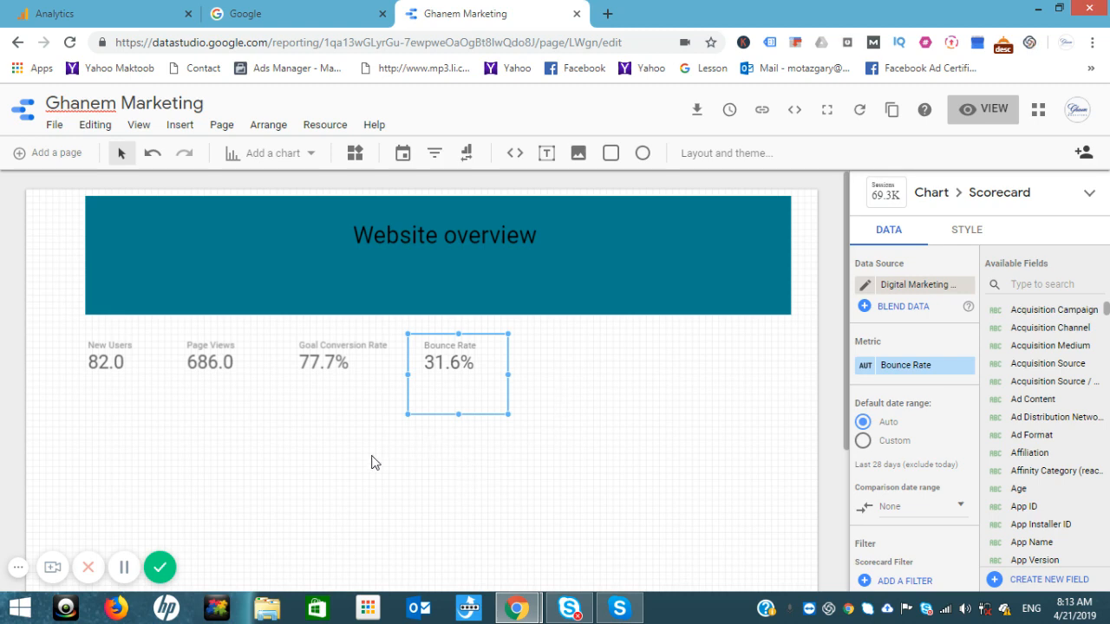
Insert a rectangle below the scorecard row and resize it into a wide band starting at the banner's left edge
left_click(182, 128)
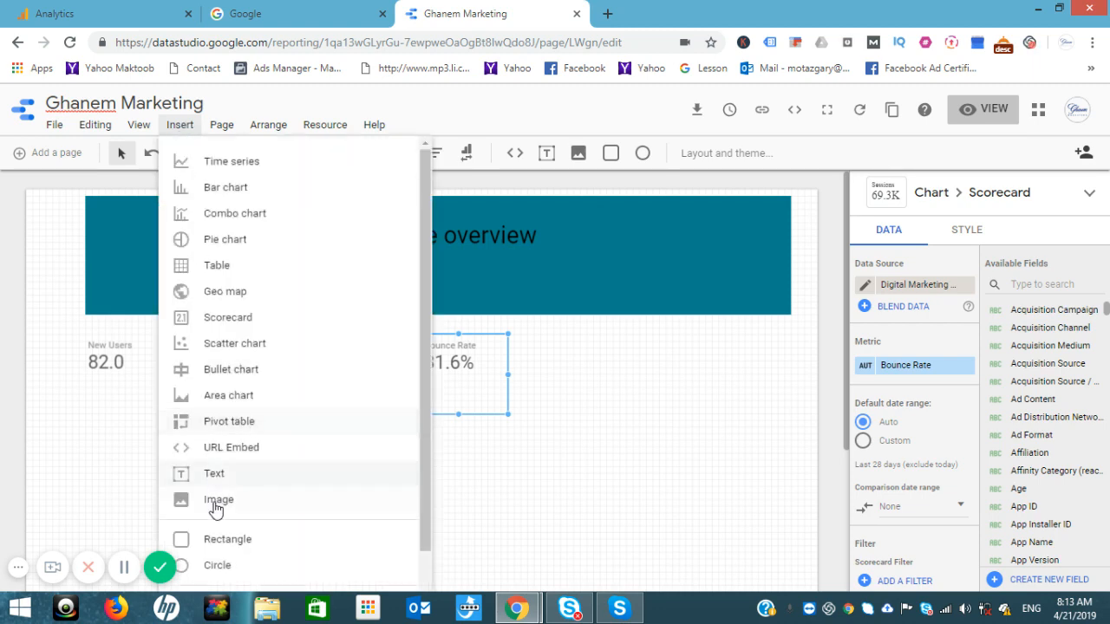
left_click(217, 544)
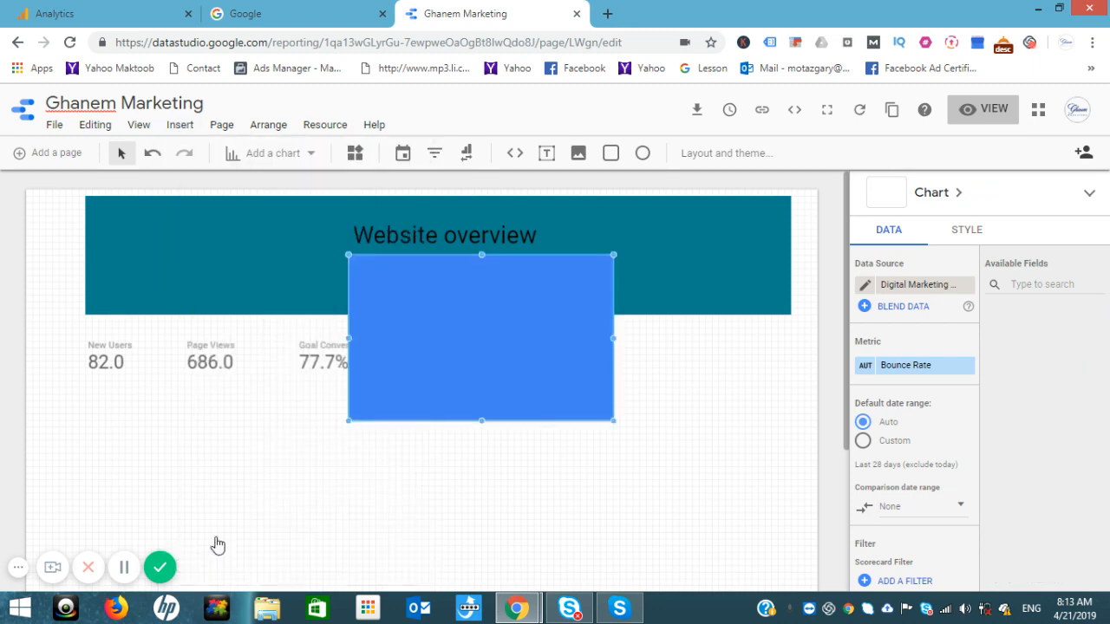
left_click_drag(451, 341, 305, 464)
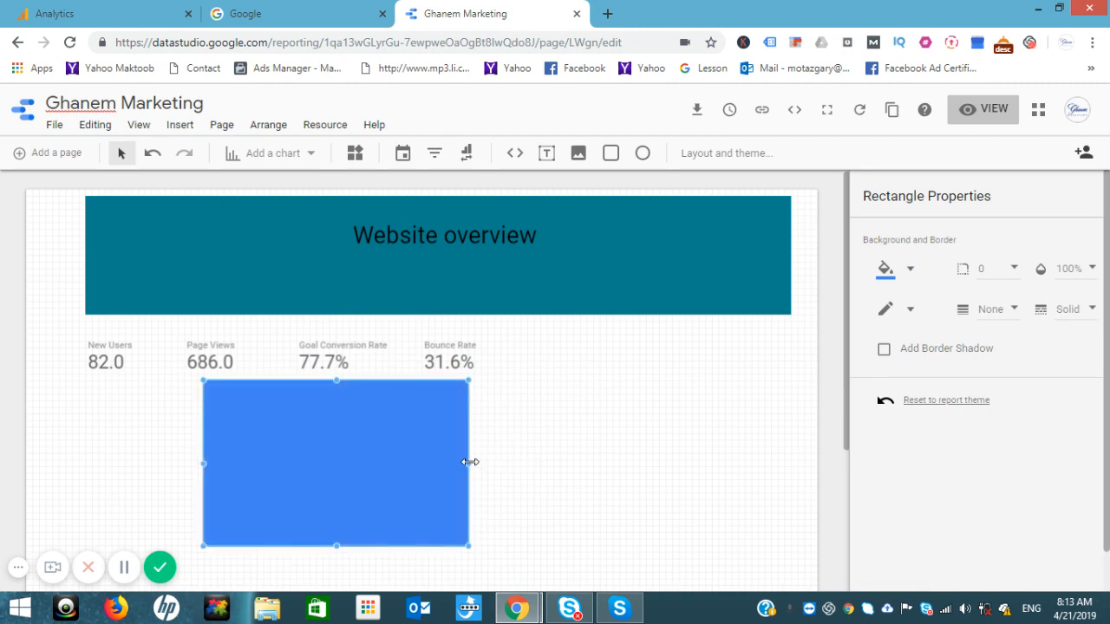
left_click_drag(469, 464, 780, 456)
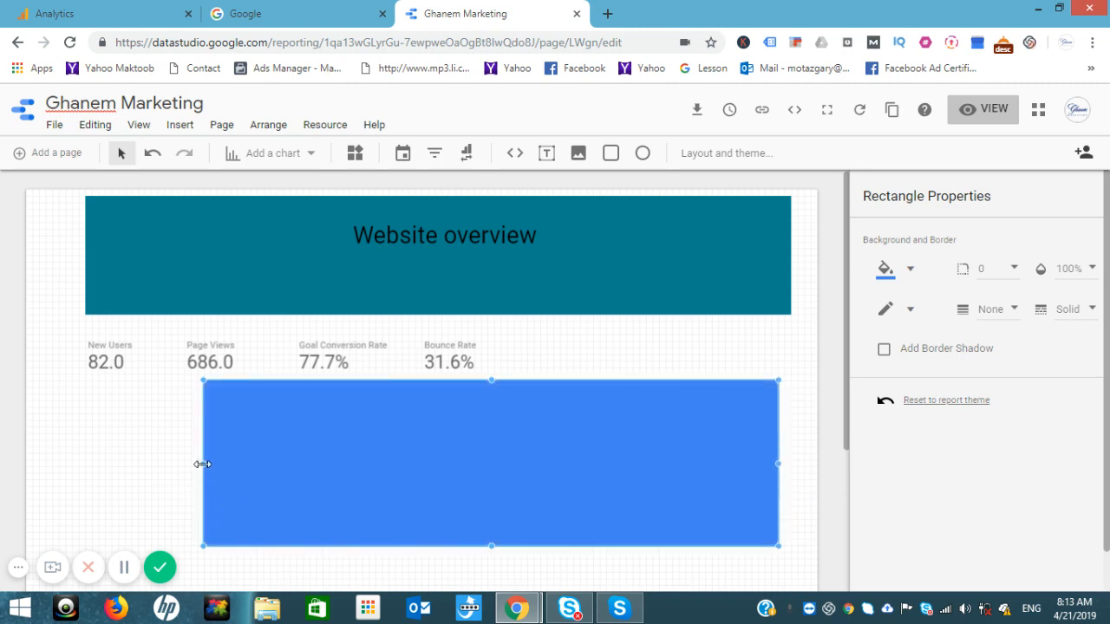
left_click_drag(203, 463, 82, 461)
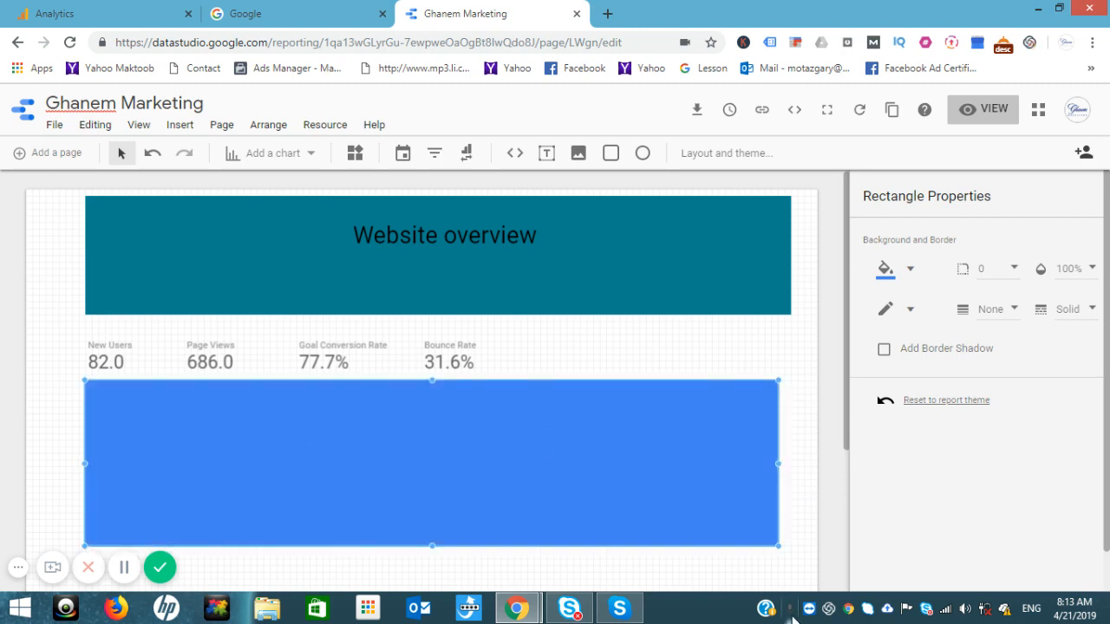
left_click_drag(779, 546, 719, 505)
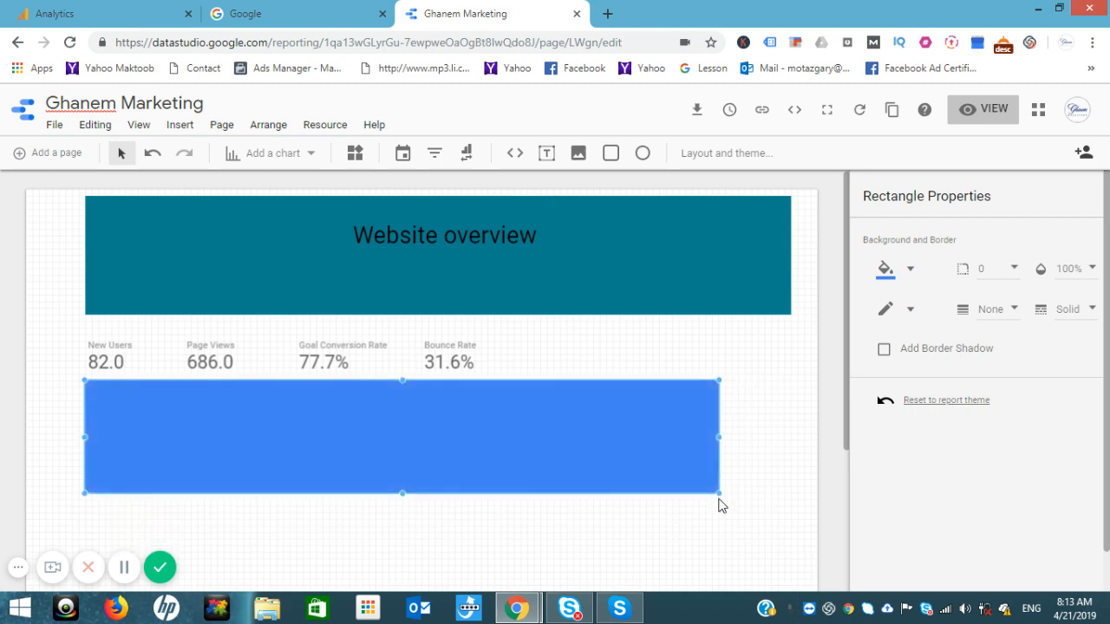
Shift the rectangle below the scorecards right, fill it with light cyan and extend its left side to span nearly the banner's width
left_click_drag(716, 443, 779, 446)
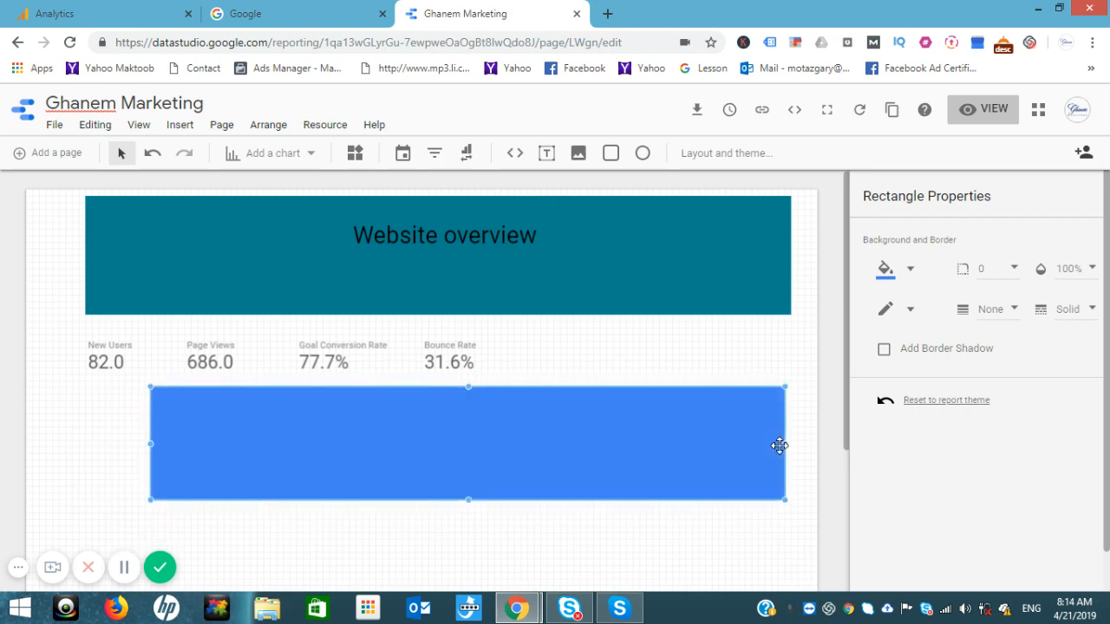
left_click(911, 270)
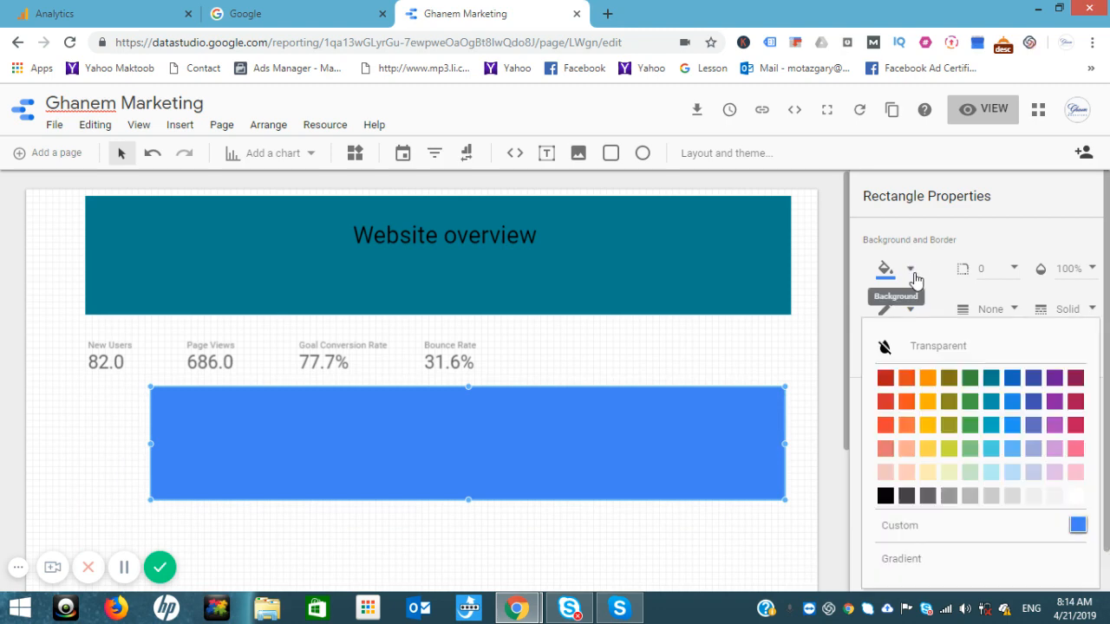
left_click(999, 482)
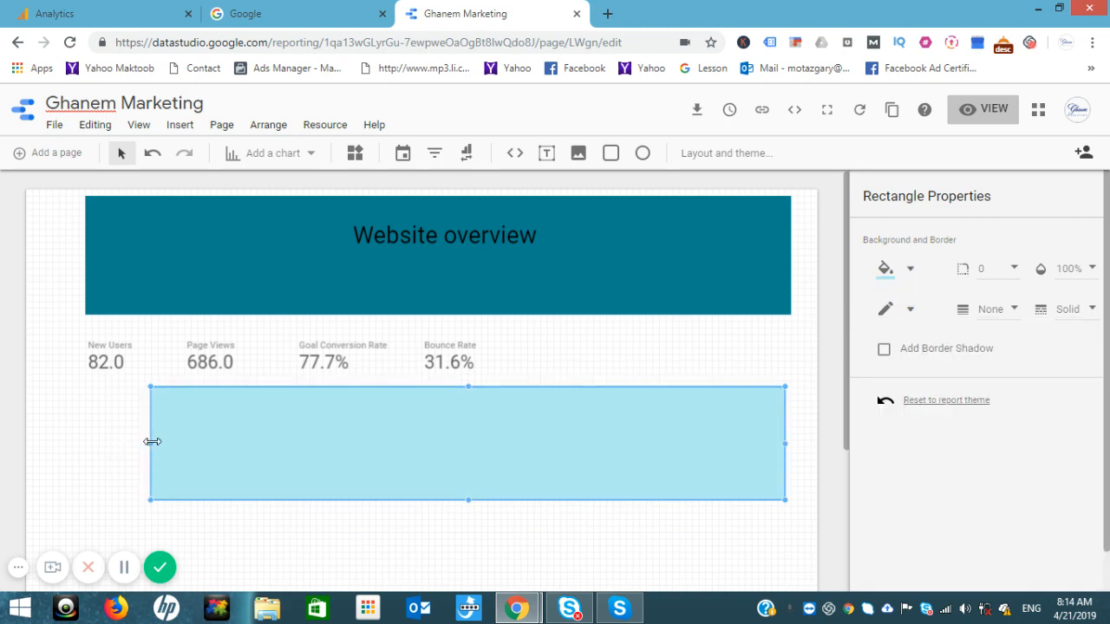
left_click_drag(151, 443, 94, 444)
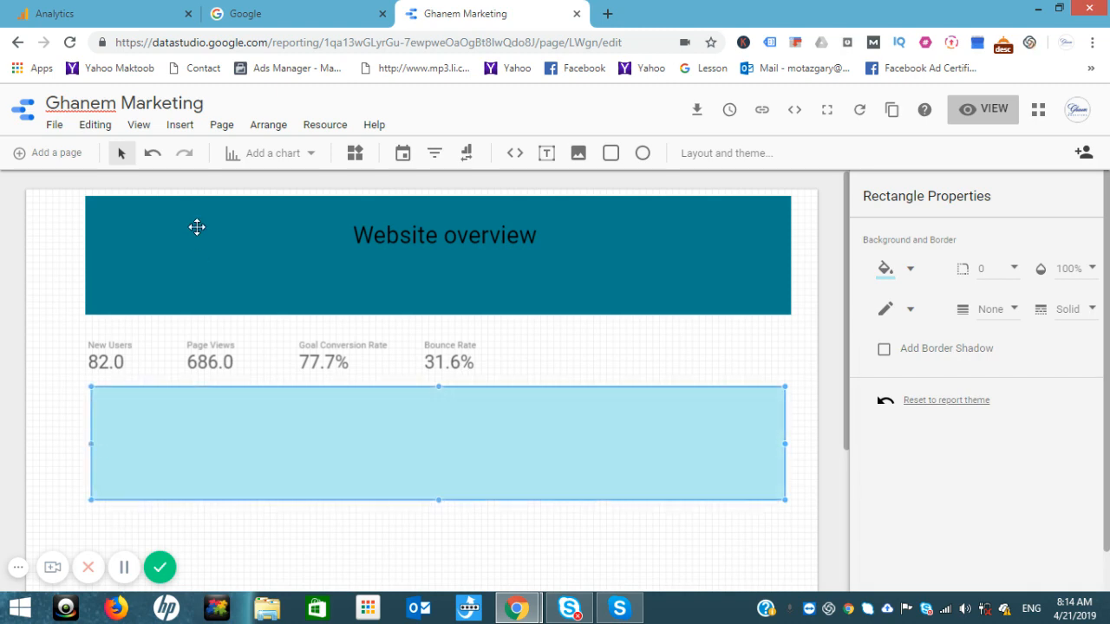
Insert a bar chart and resize it to fit centered within the light cyan band, matching the band's height
left_click(186, 125)
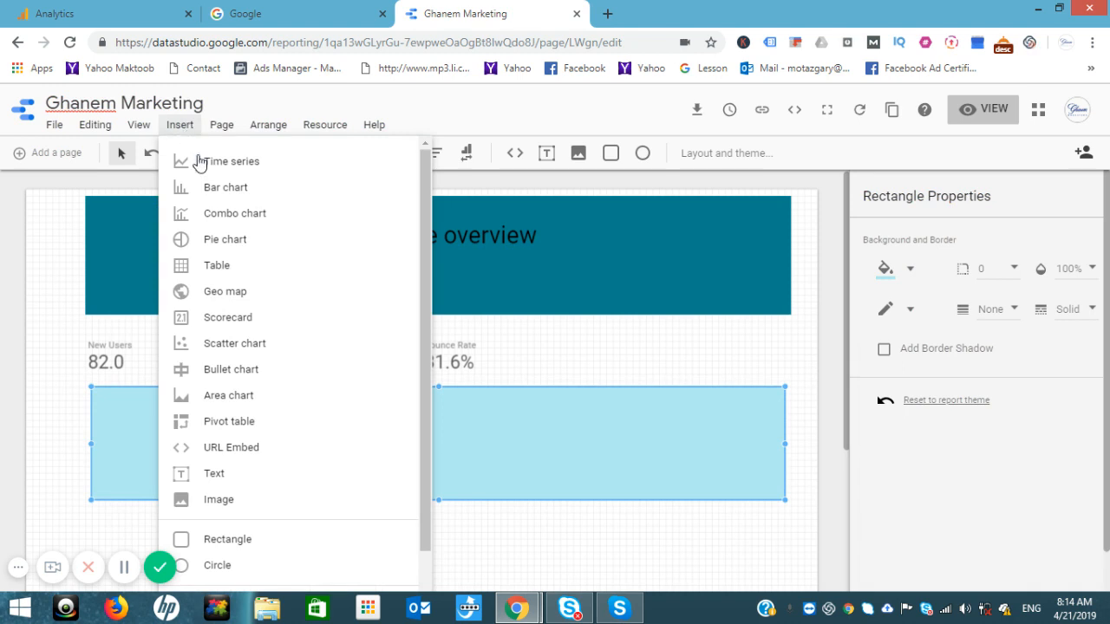
left_click(213, 189)
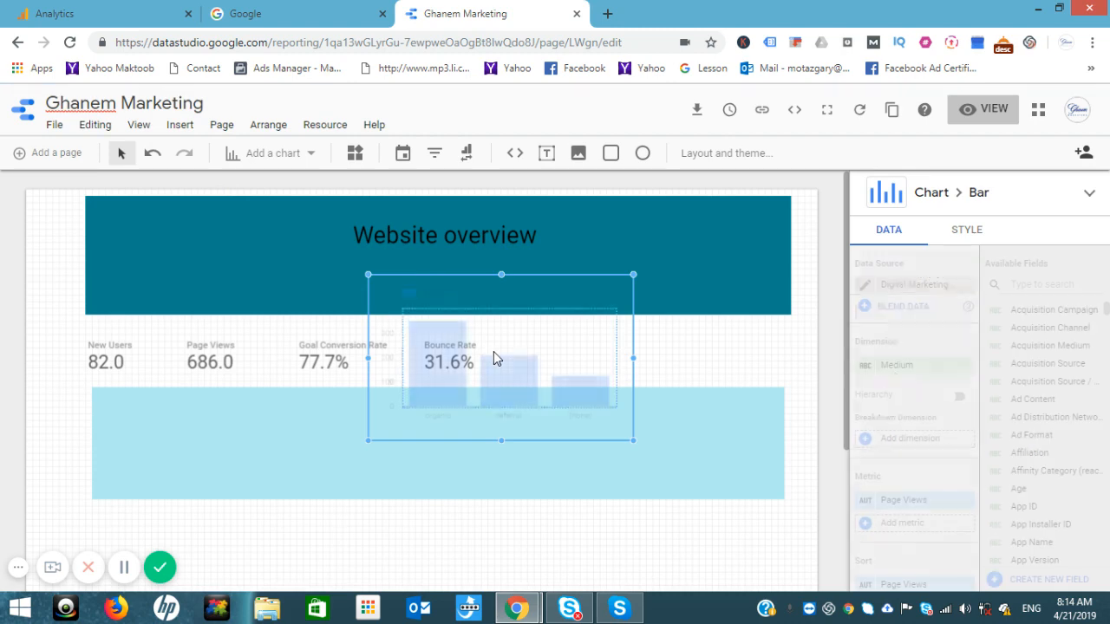
left_click_drag(511, 377, 457, 457)
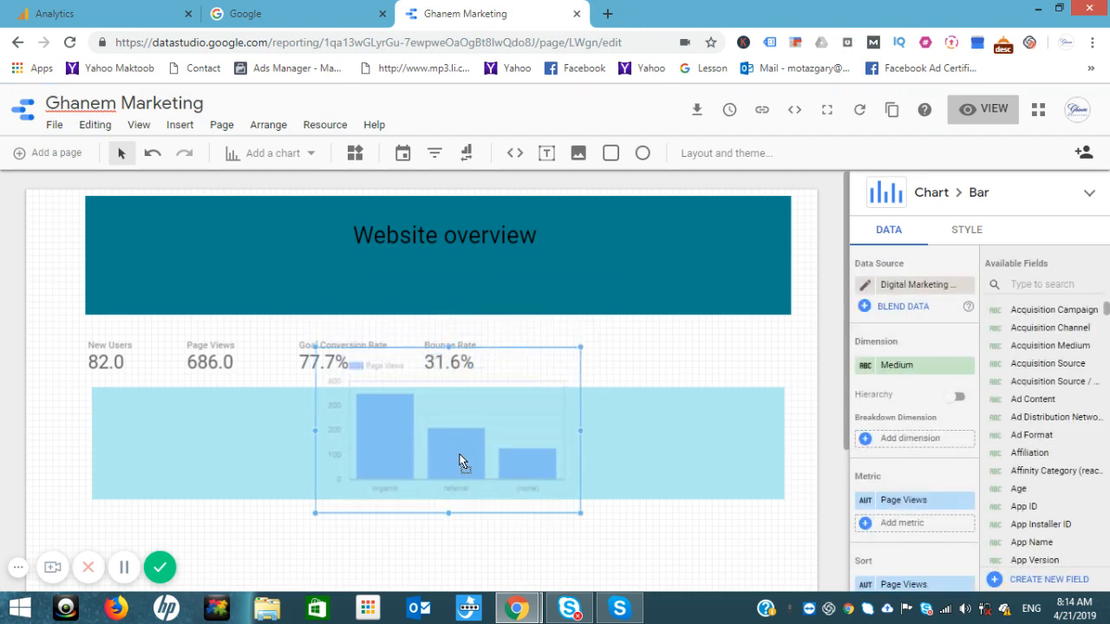
left_click_drag(580, 520, 534, 466)
left_click_drag(432, 436, 438, 467)
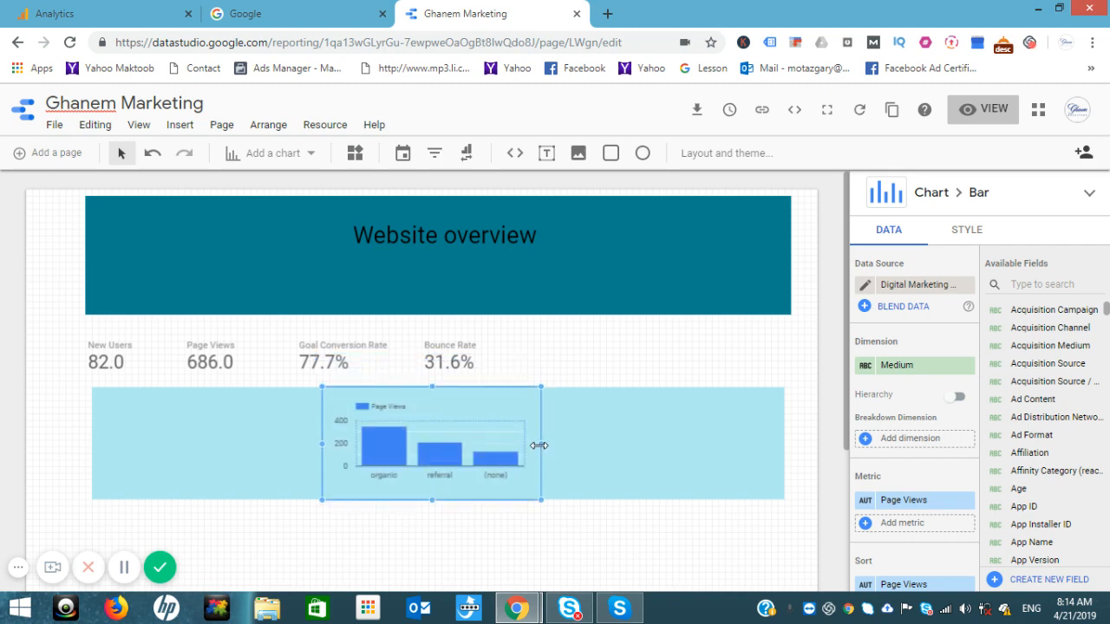
left_click_drag(541, 444, 604, 445)
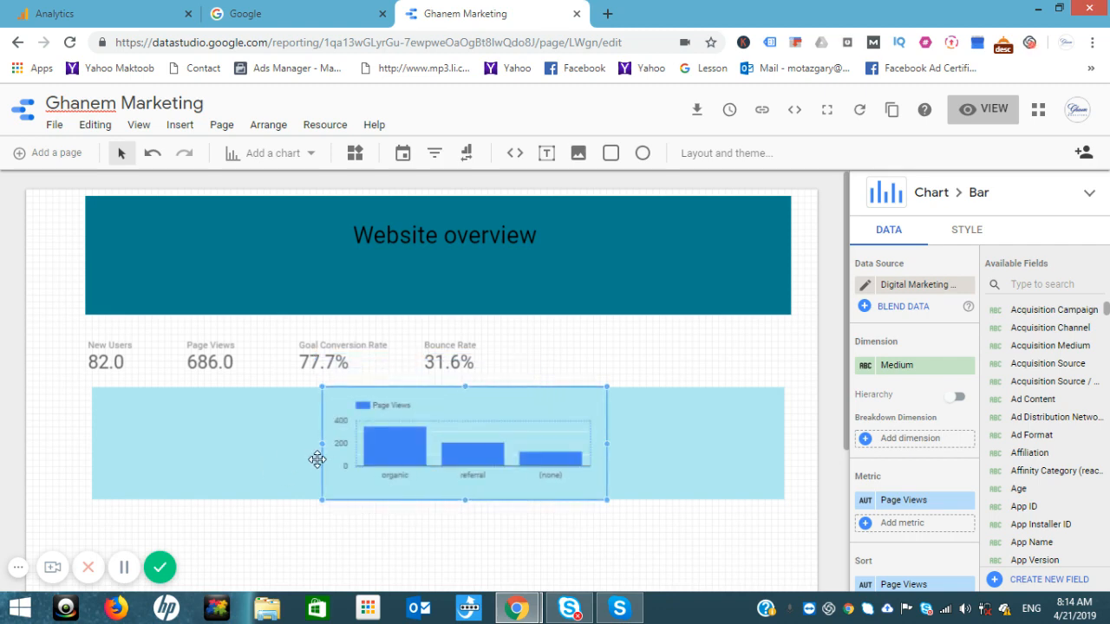
left_click_drag(320, 442, 266, 435)
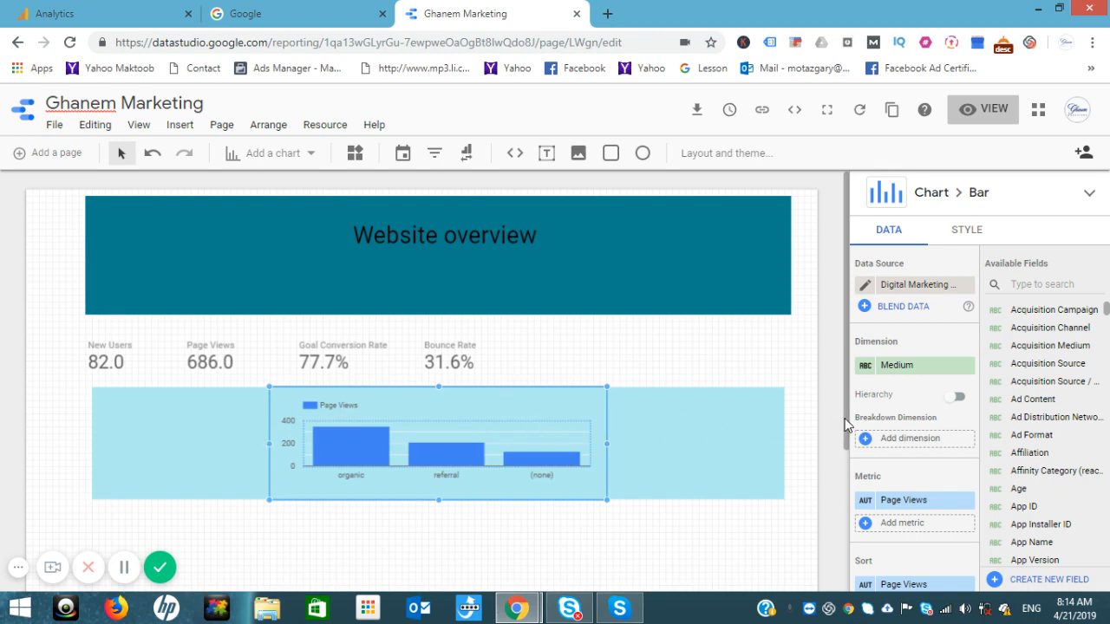
Insert a table and place it below the left part of the light cyan band
left_click_drag(847, 425, 844, 472)
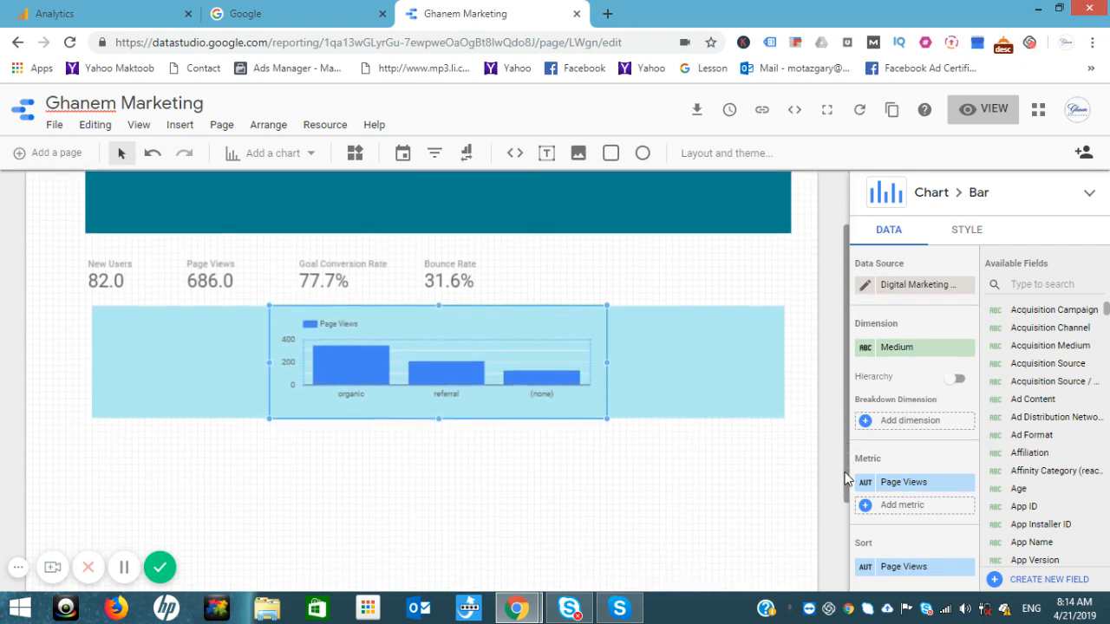
left_click(249, 498)
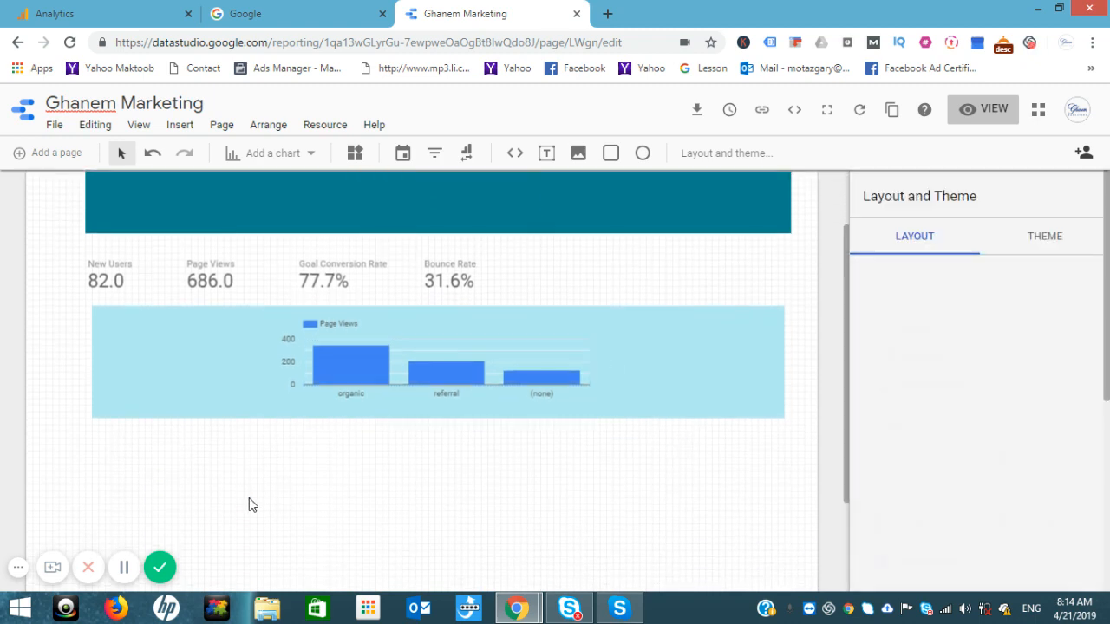
left_click(182, 128)
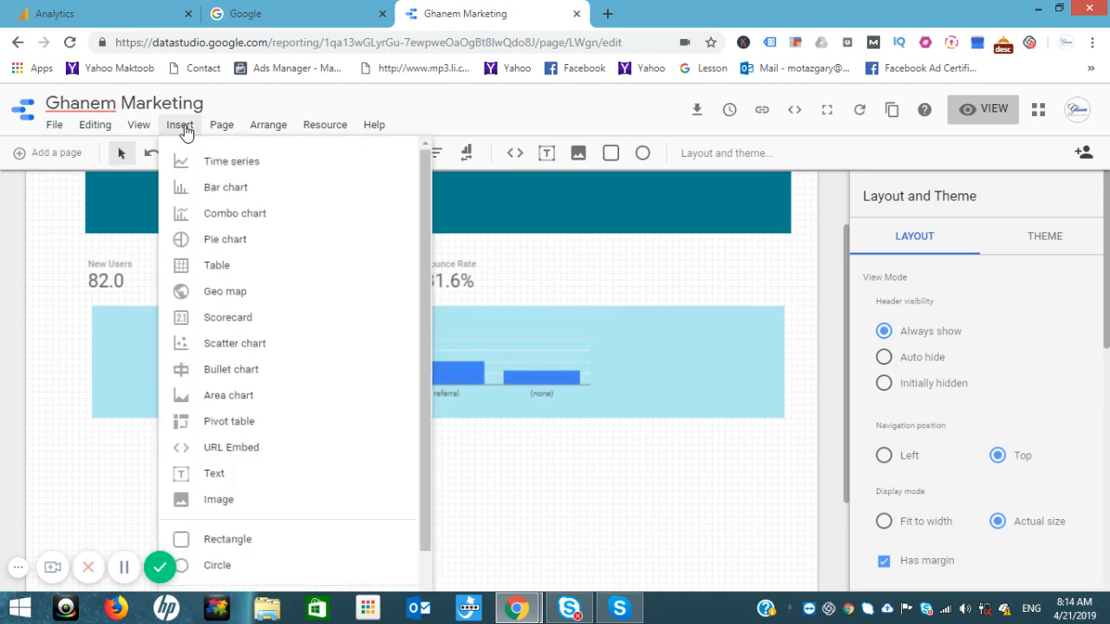
left_click(210, 269)
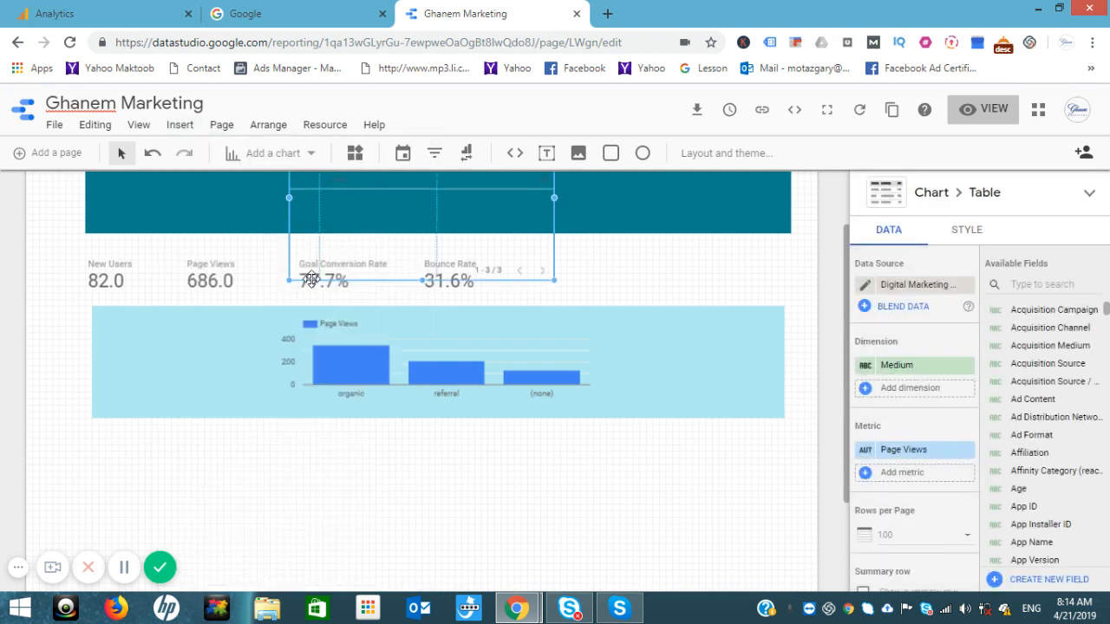
left_click_drag(298, 247, 111, 512)
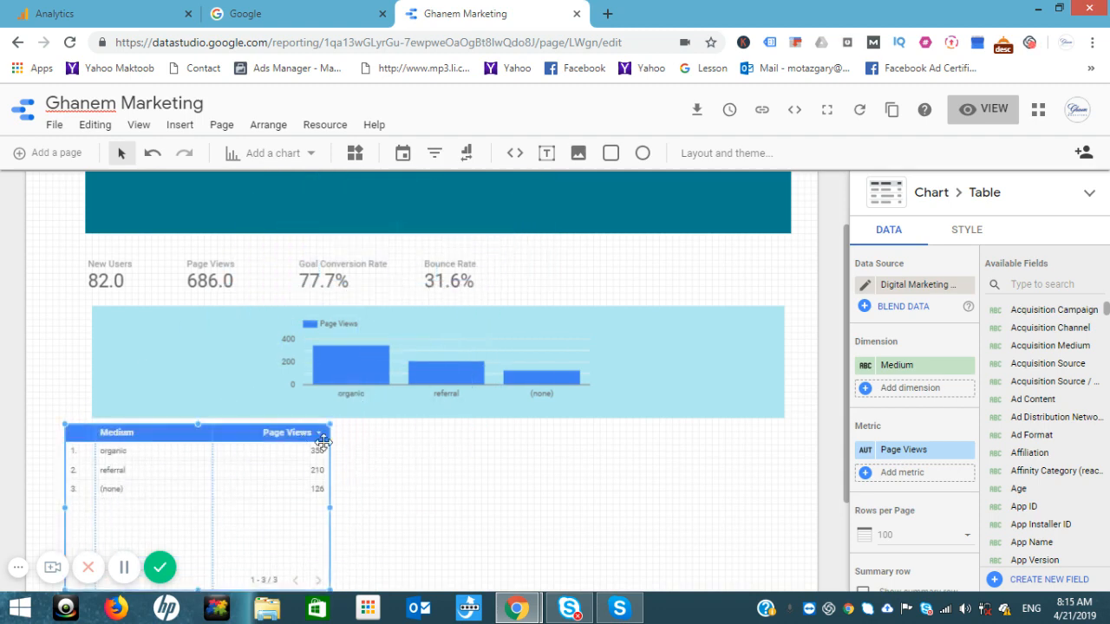
Add Goal Conversion Rate as a second metric to the table and widen the table slightly
left_click(908, 476)
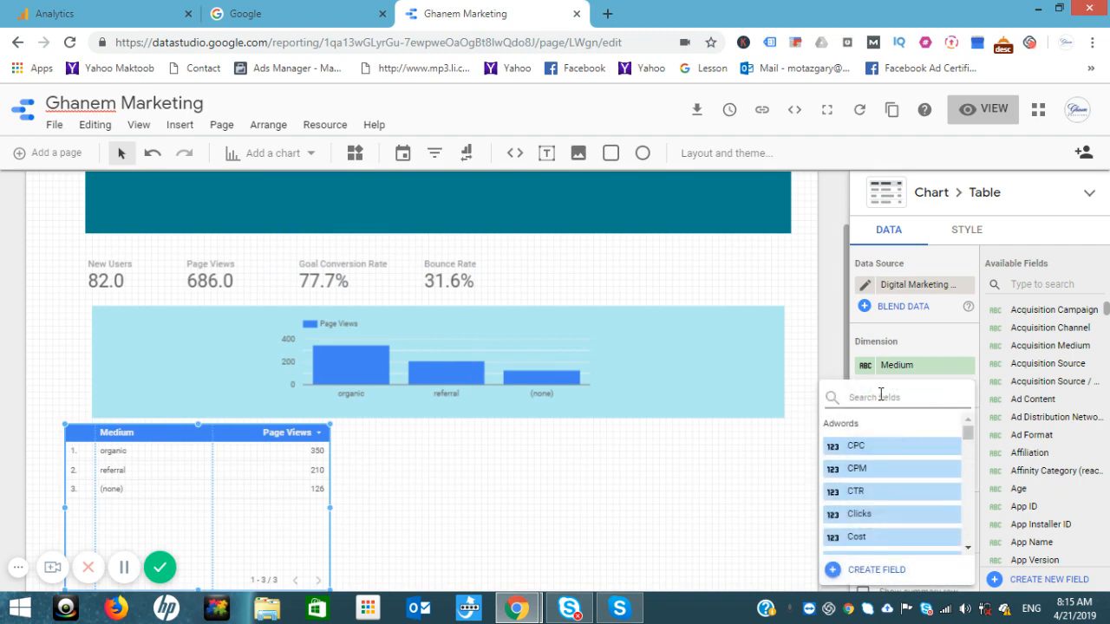
type("goal")
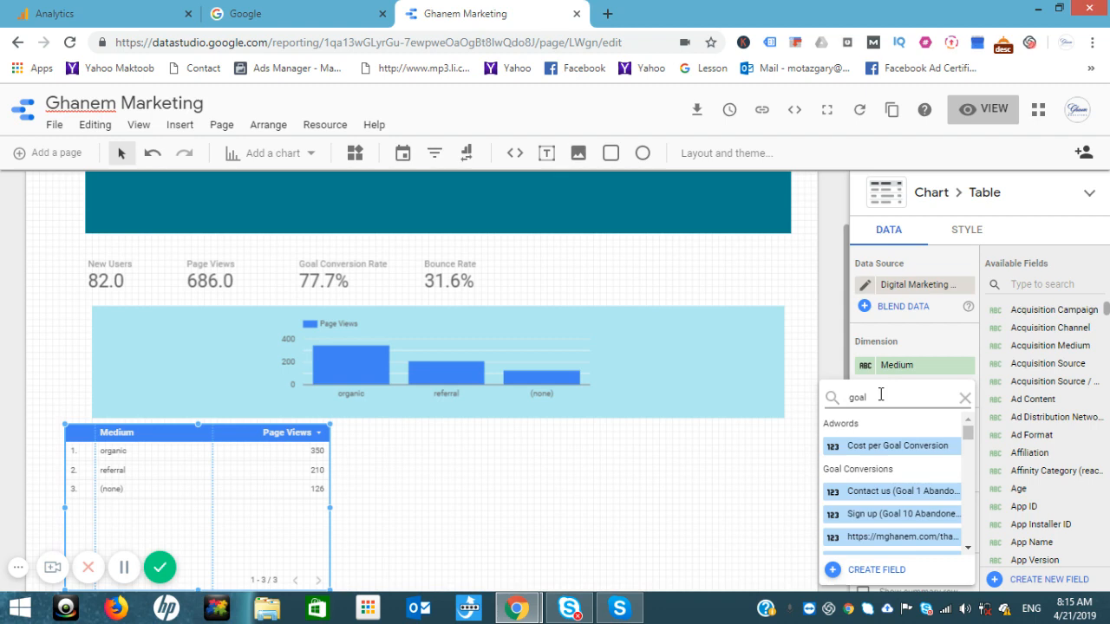
type(" con")
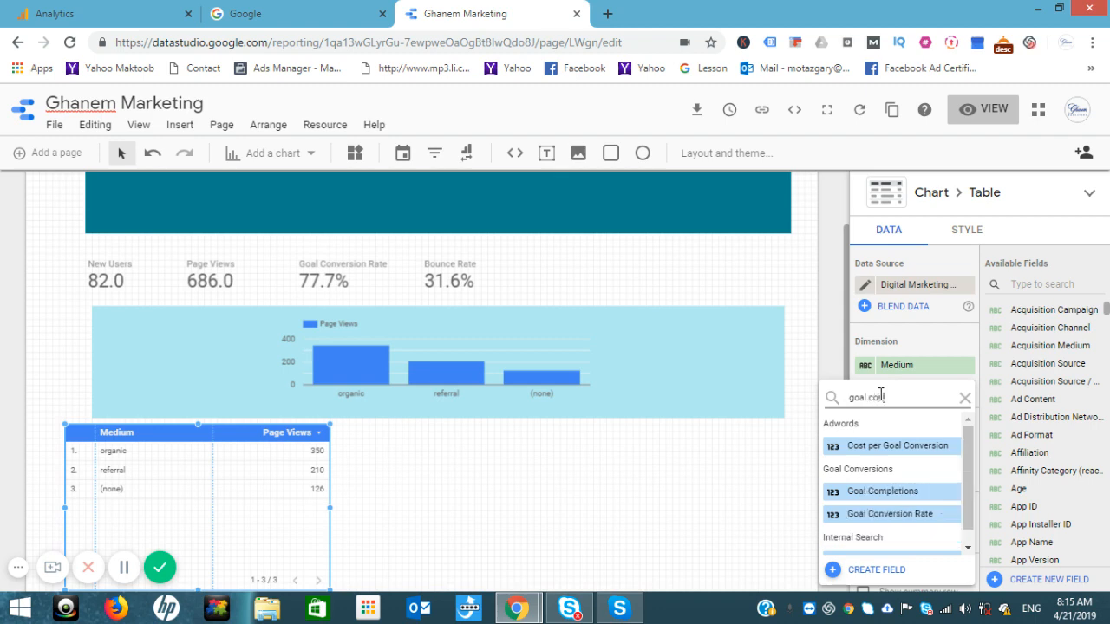
type("ve")
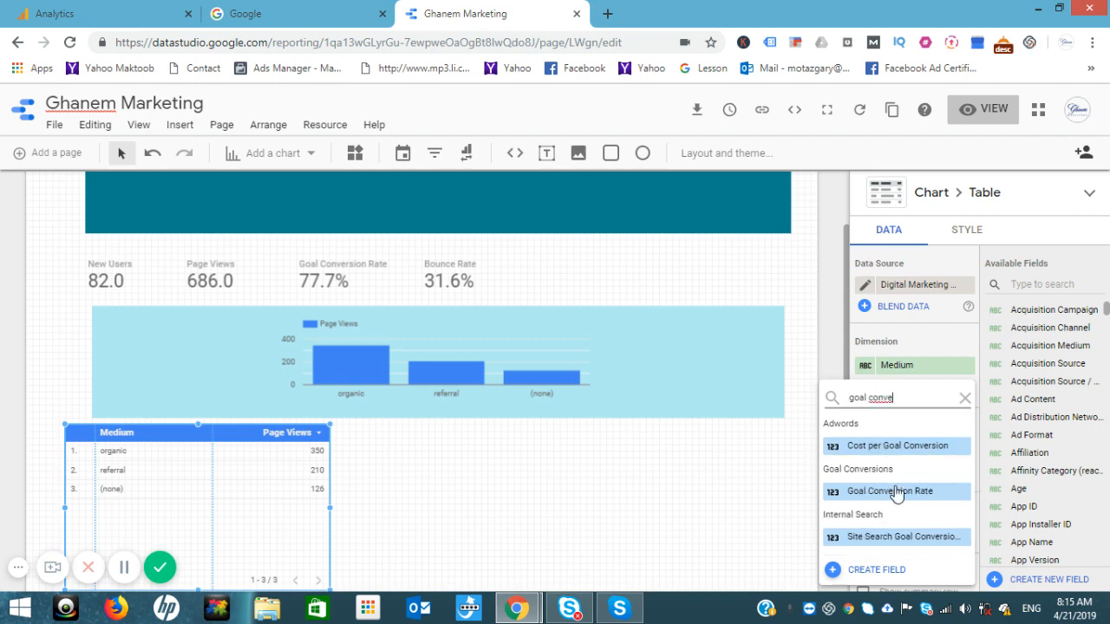
left_click(891, 490)
left_click(898, 494)
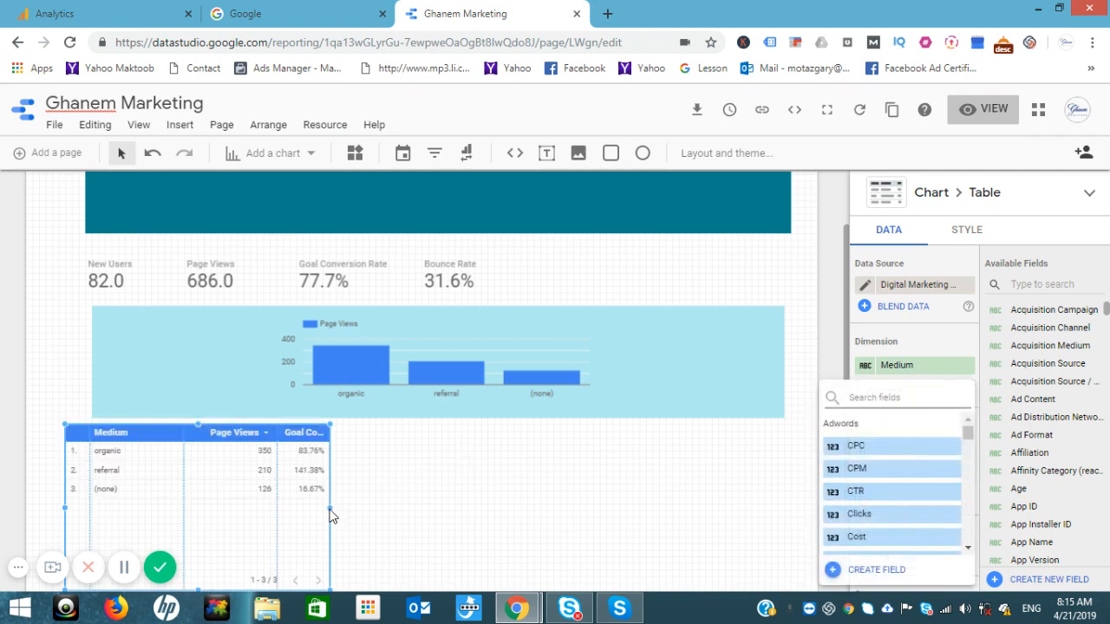
left_click(269, 524)
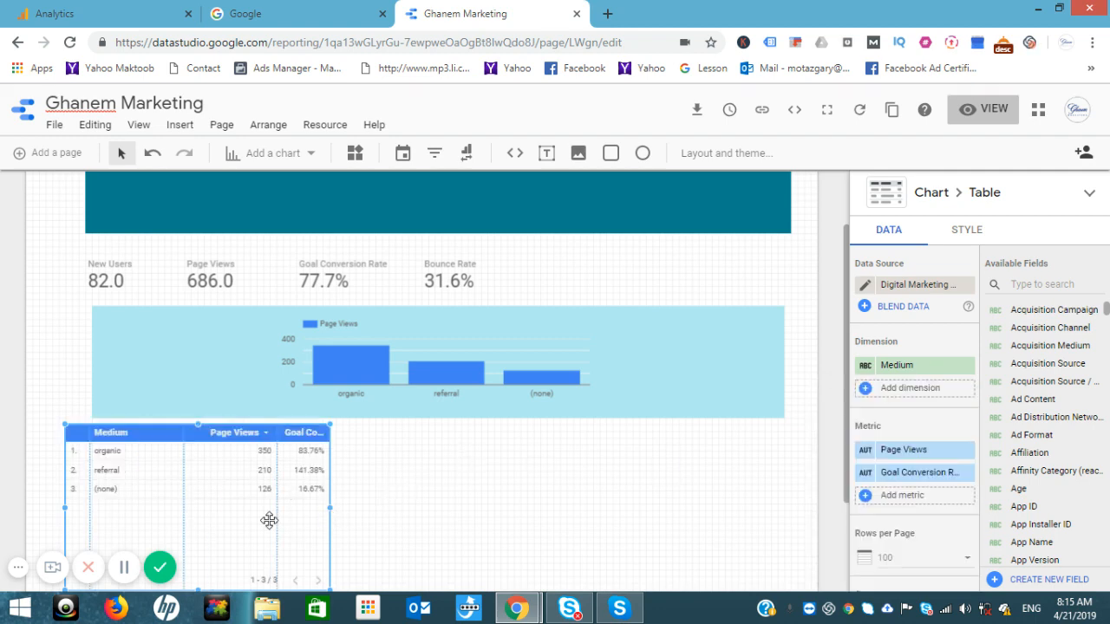
left_click_drag(332, 510, 343, 510)
left_click(433, 510)
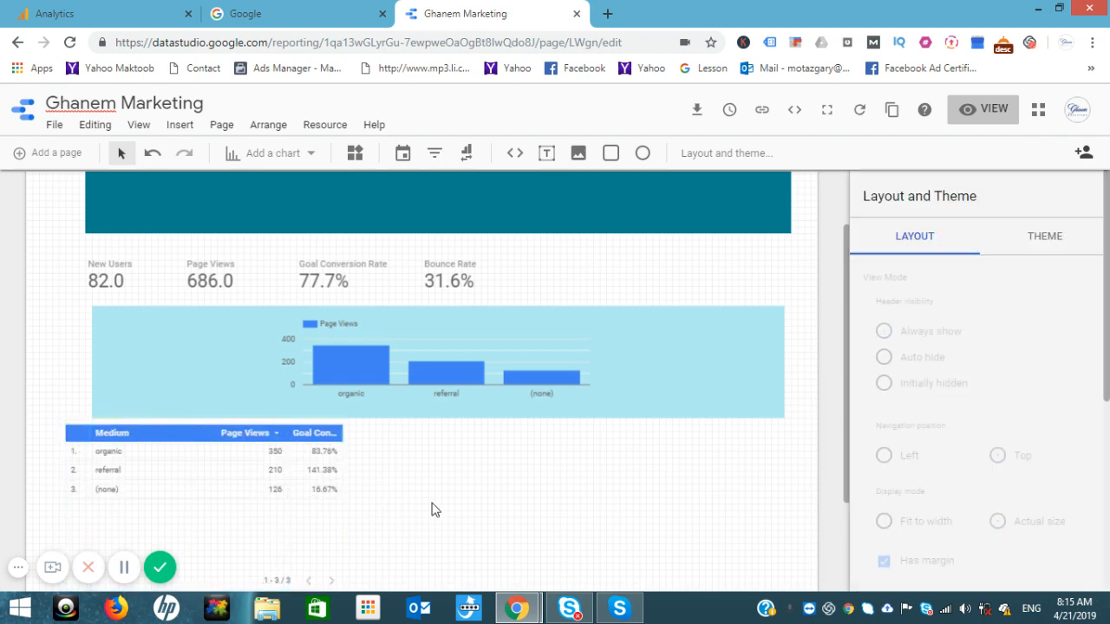
Insert a pie chart and place it below the light cyan band, to the right of the table
left_click(180, 126)
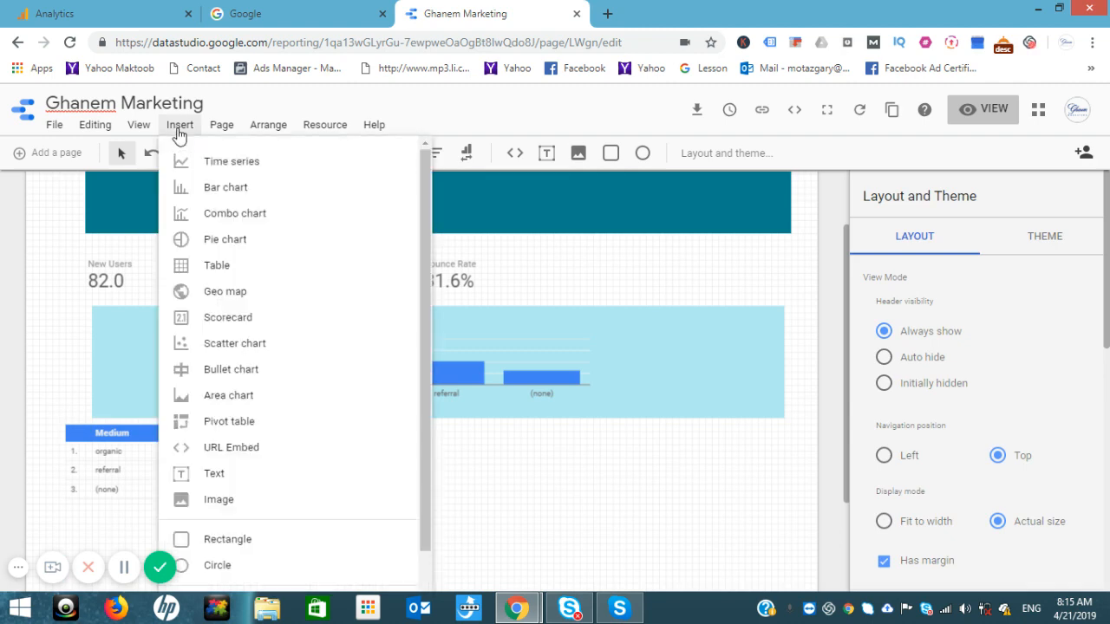
left_click(212, 240)
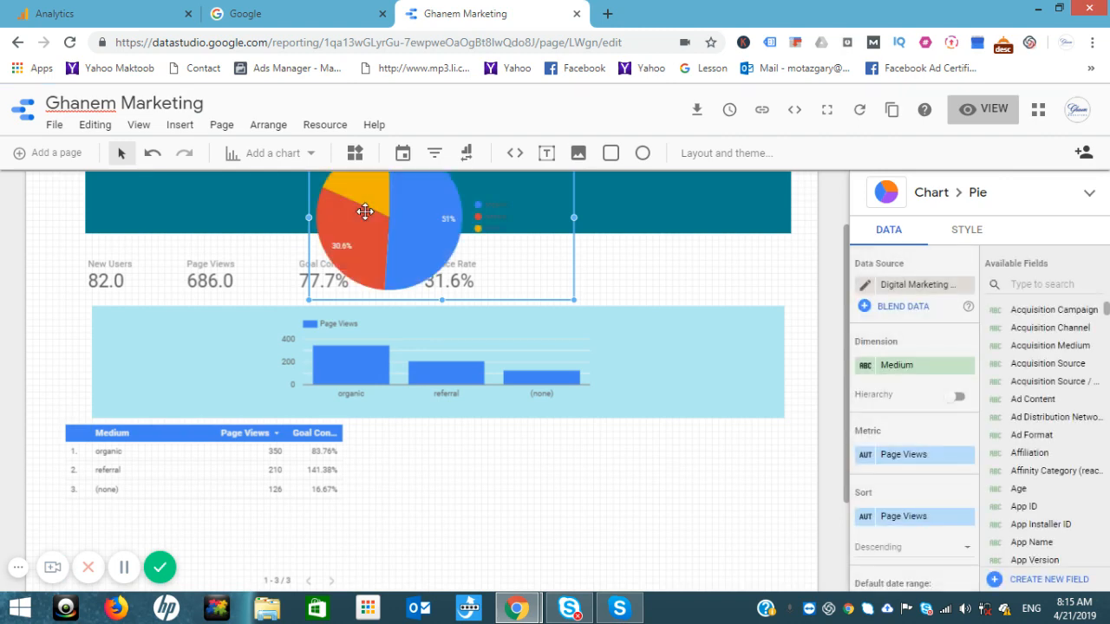
left_click_drag(365, 212, 486, 514)
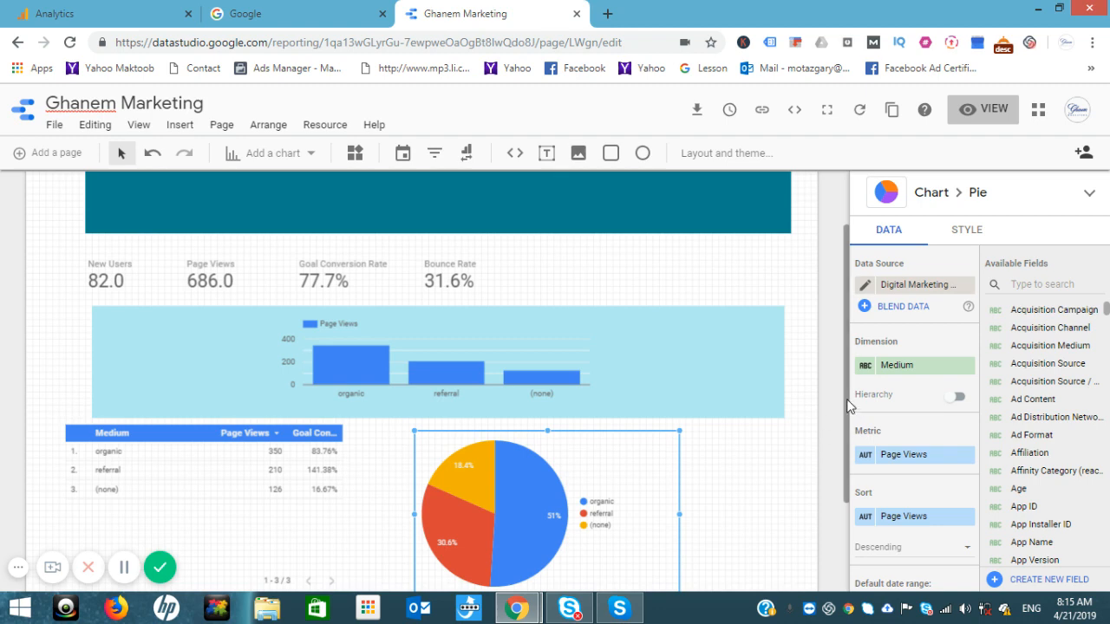
Insert a date range control and place it to the right of the Bounce Rate scorecard, under the banner
scroll(847, 368, "up", 1)
left_click_drag(847, 368, 848, 313)
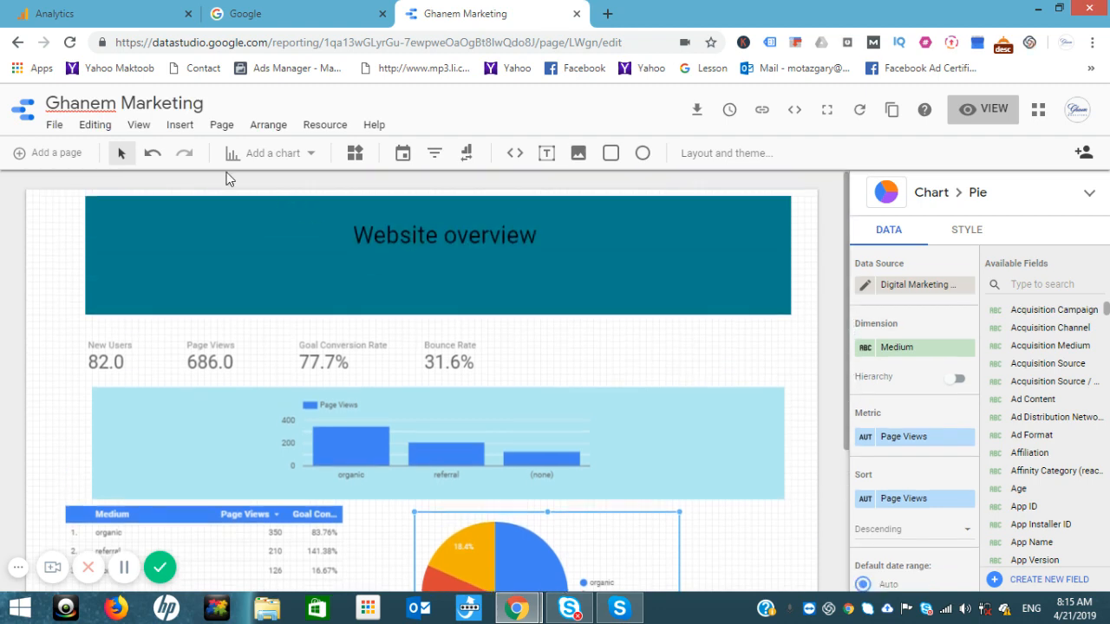
left_click(178, 126)
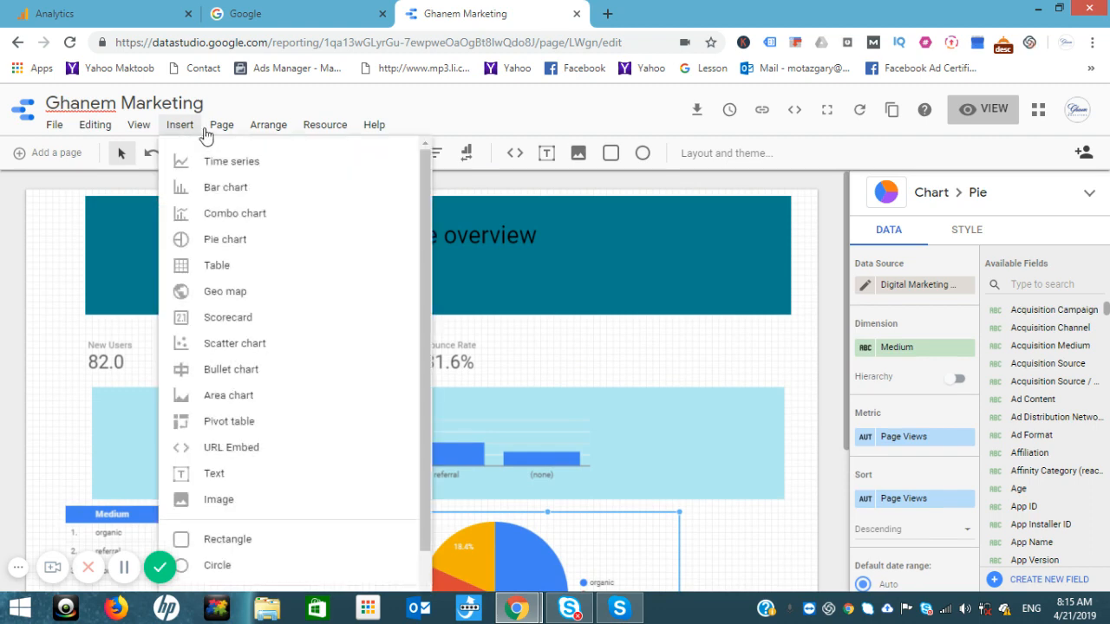
mouse_move(207, 133)
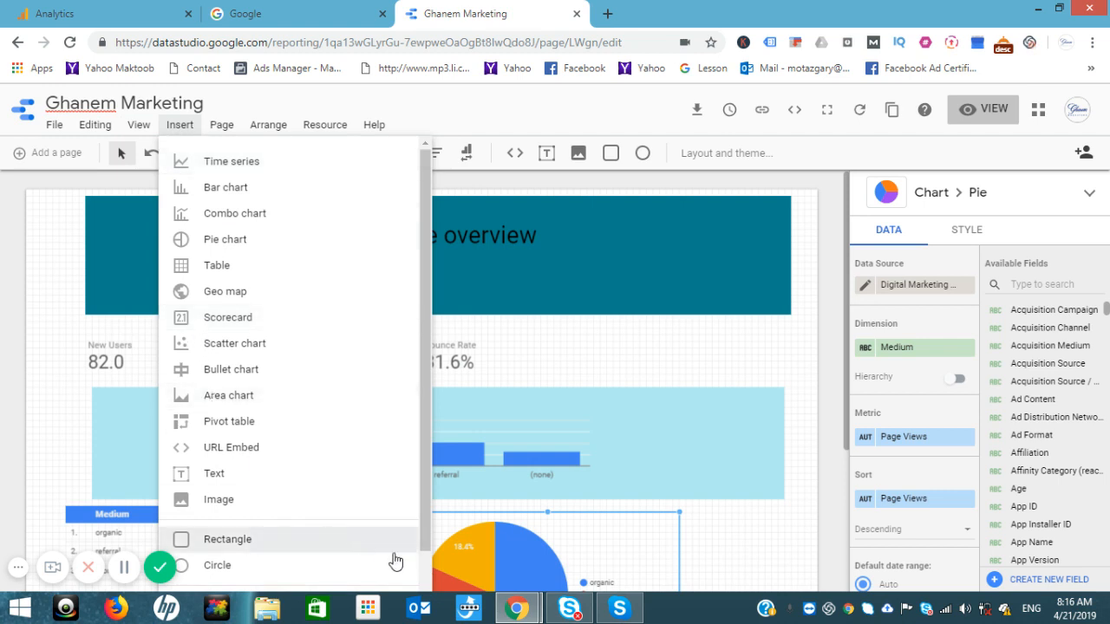
scroll(425, 579, "down", 1)
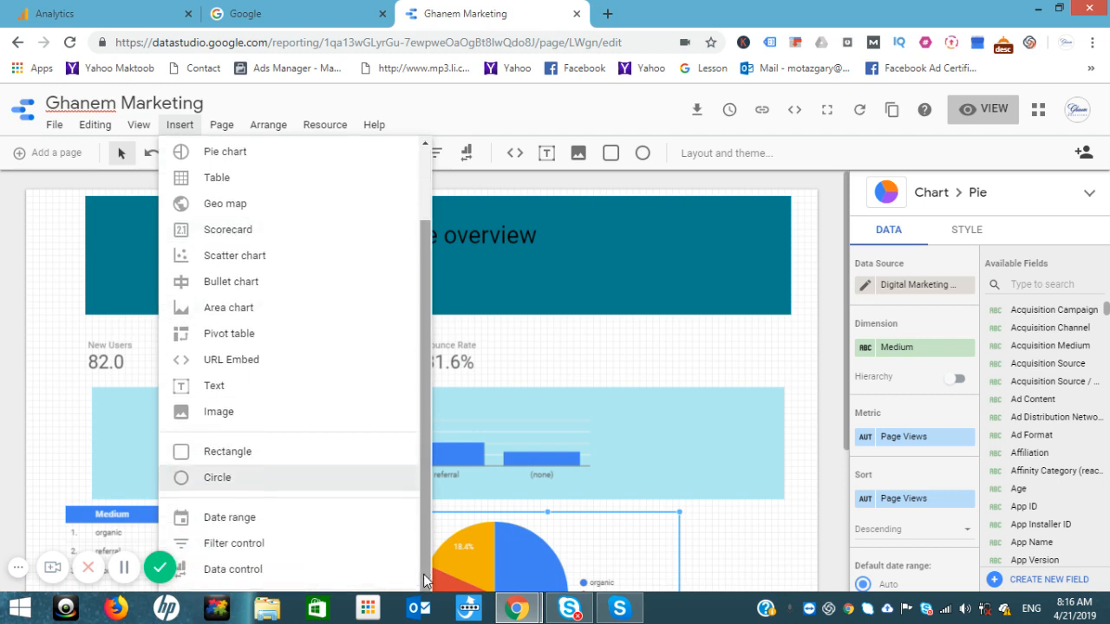
left_click(249, 524)
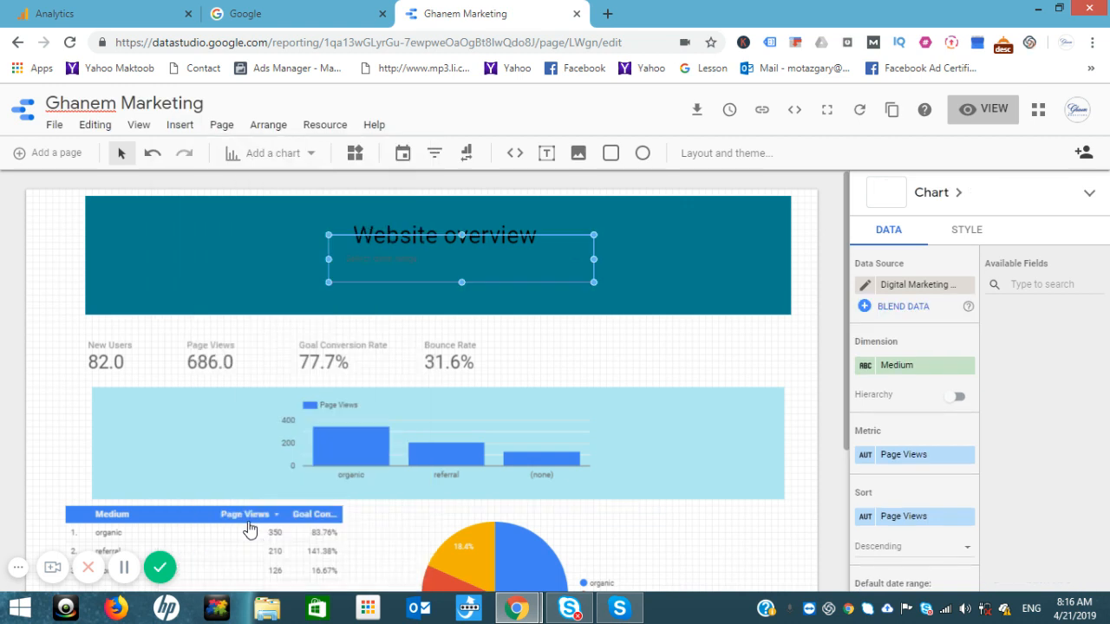
left_click(461, 308)
left_click_drag(623, 349, 662, 344)
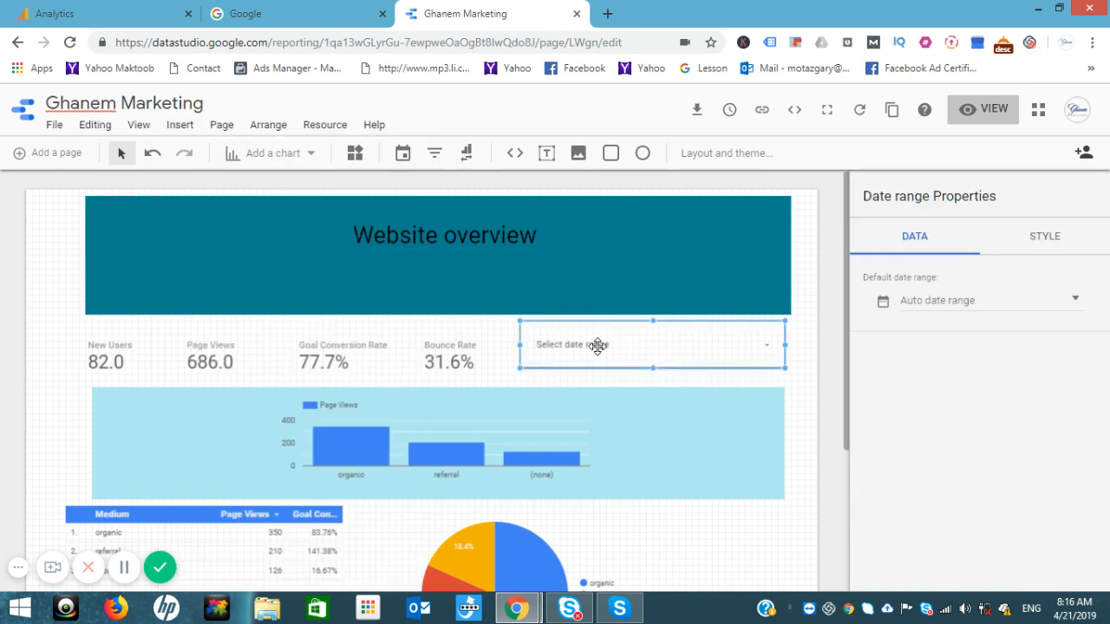
Set the date range control's default range to 1 Aug 2018 - 21 Apr 2019
left_click(963, 304)
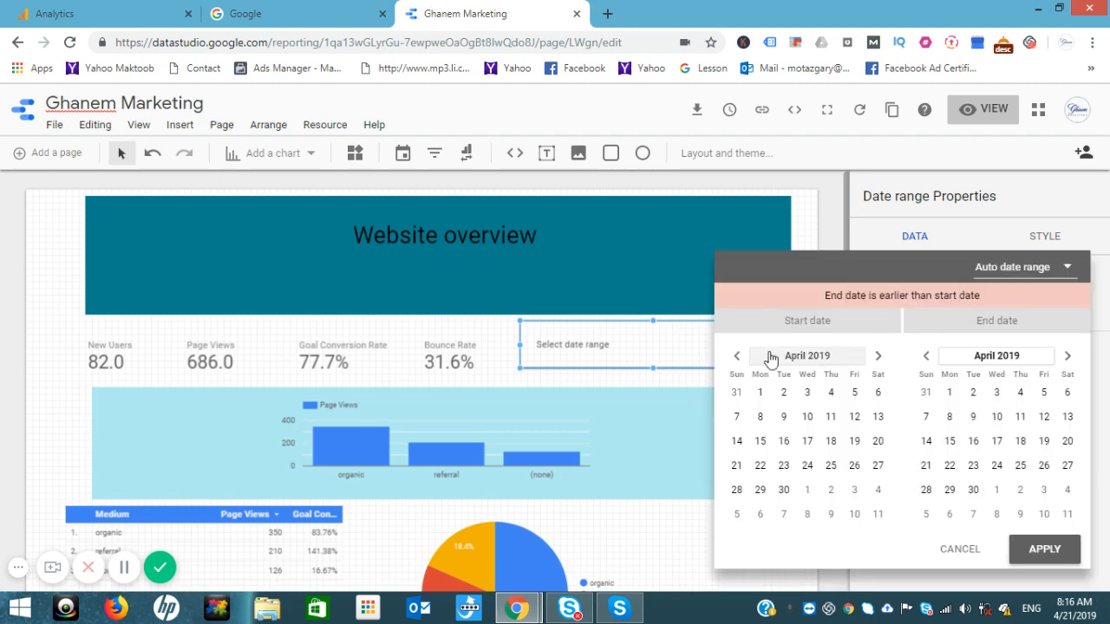
left_click(737, 357)
left_click(737, 358)
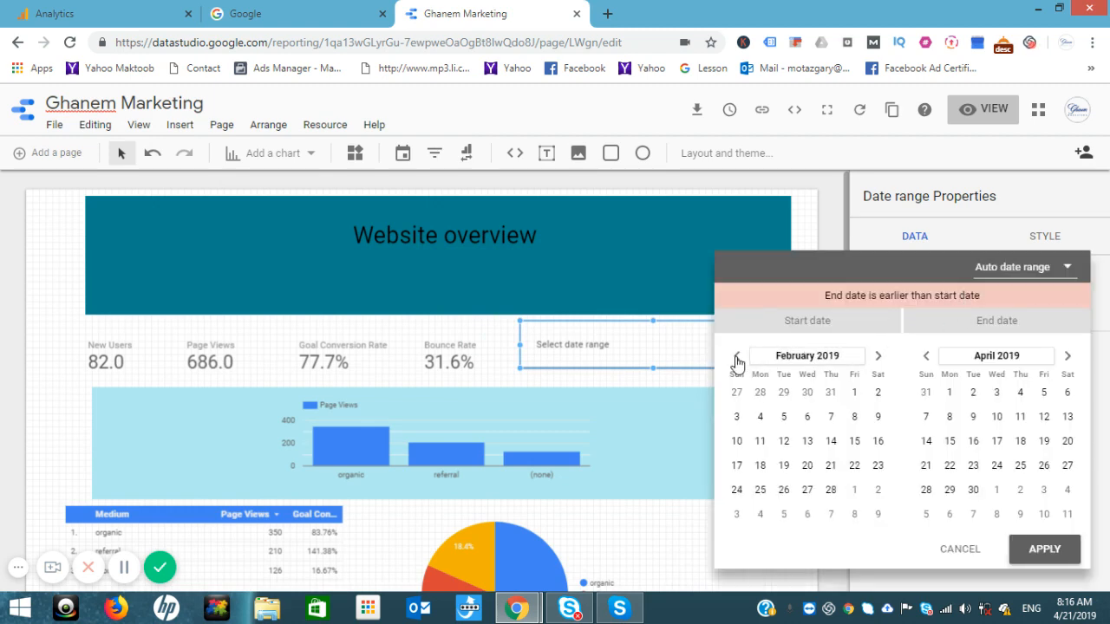
left_click(737, 357)
left_click(737, 357)
left_click(737, 357)
left_click(737, 357)
left_click(737, 358)
left_click(737, 357)
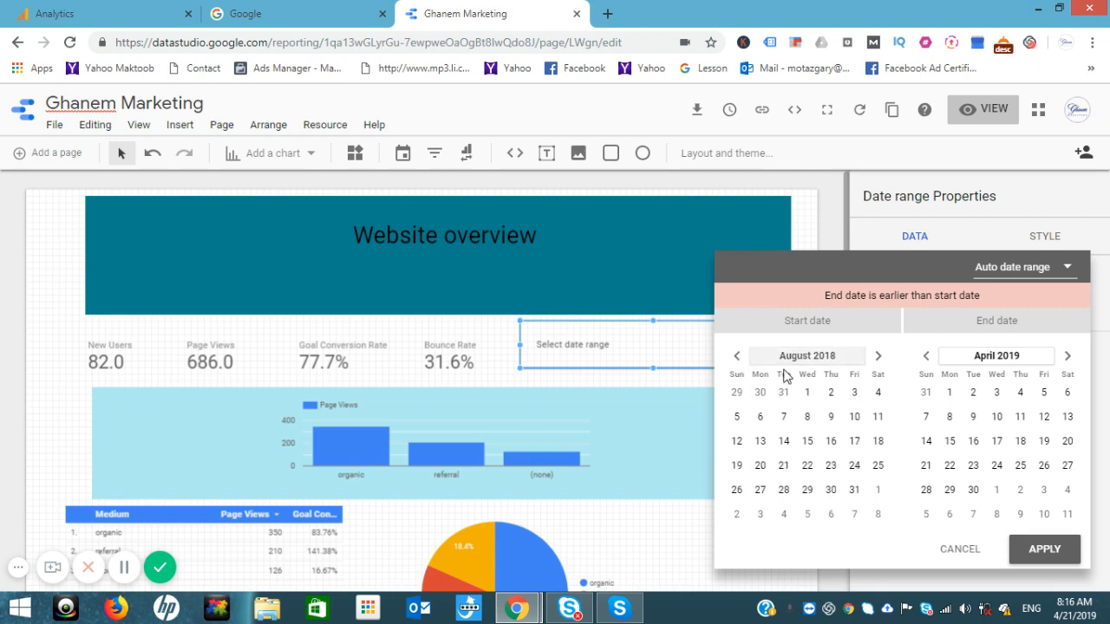
left_click(807, 393)
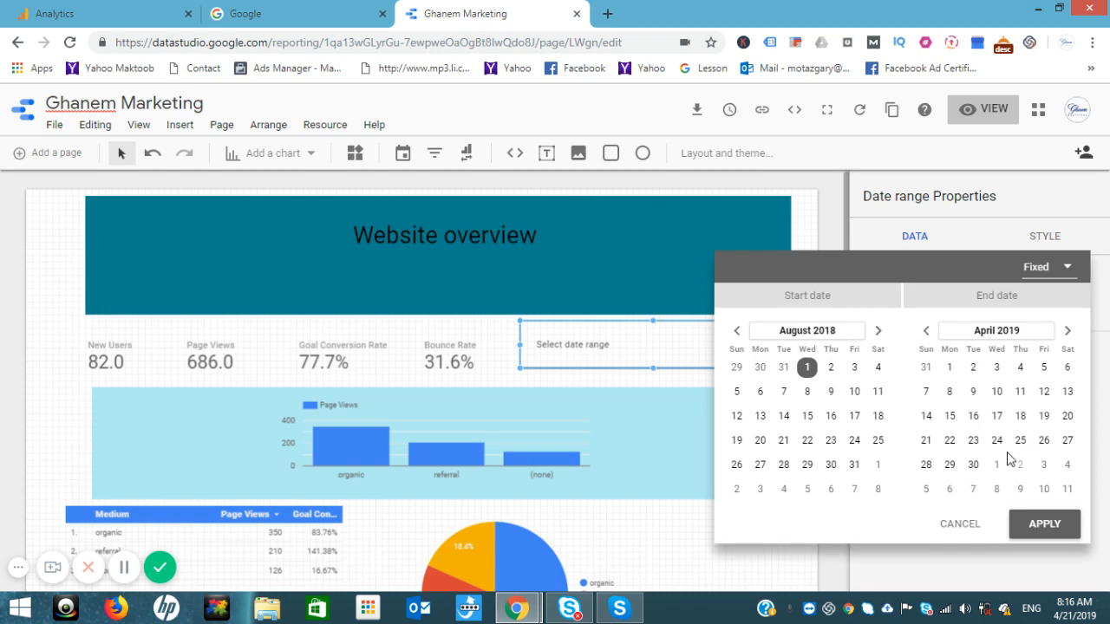
left_click(927, 442)
left_click(1049, 524)
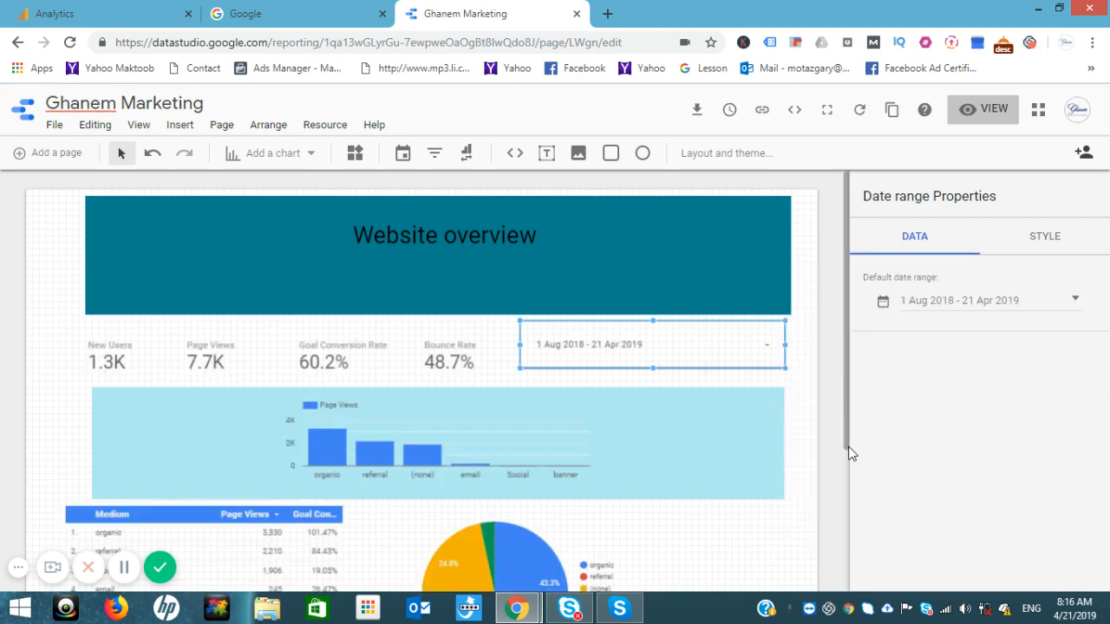
Reduce the height of the dark teal banner rectangle and extend its right edge slightly beyond its original width
mouse_move(848, 425)
left_mouse_down()
mouse_move(849, 494)
mouse_move(846, 414)
left_mouse_up()
left_click(685, 289)
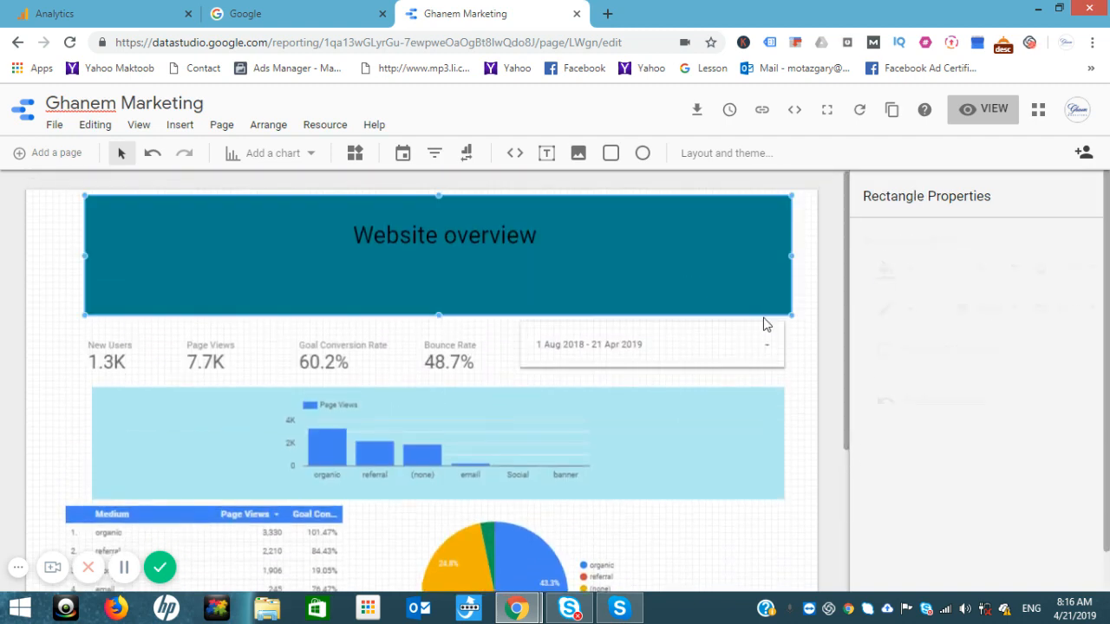
left_click_drag(789, 312, 753, 292)
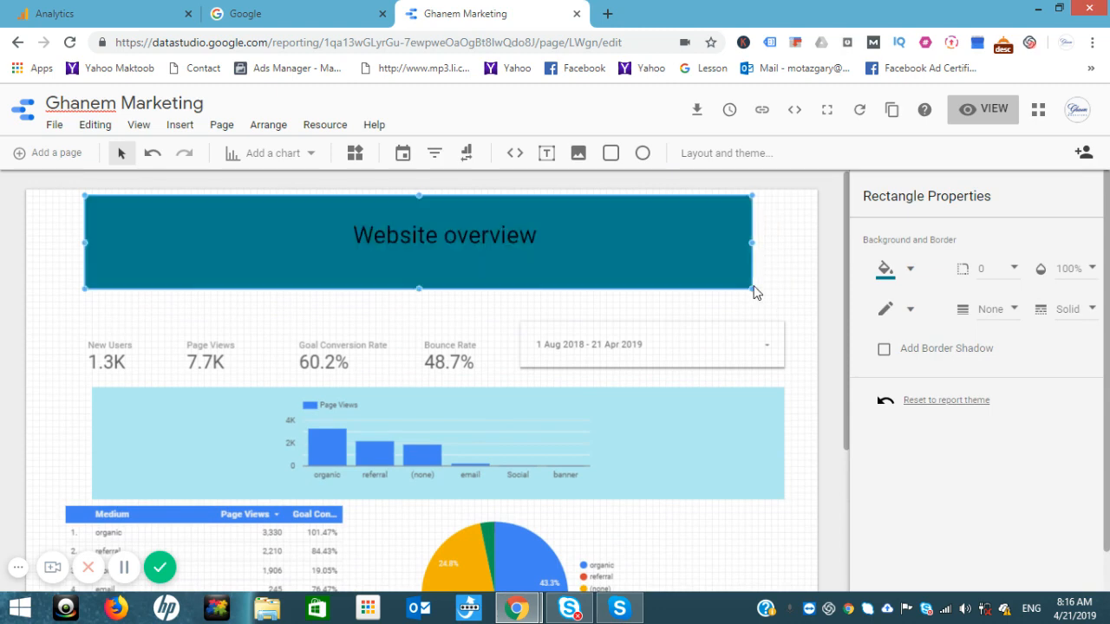
left_click_drag(752, 241, 796, 244)
Move the date range control slightly up and to the right, closer to the banner's lower edge
left_click_drag(680, 330, 689, 317)
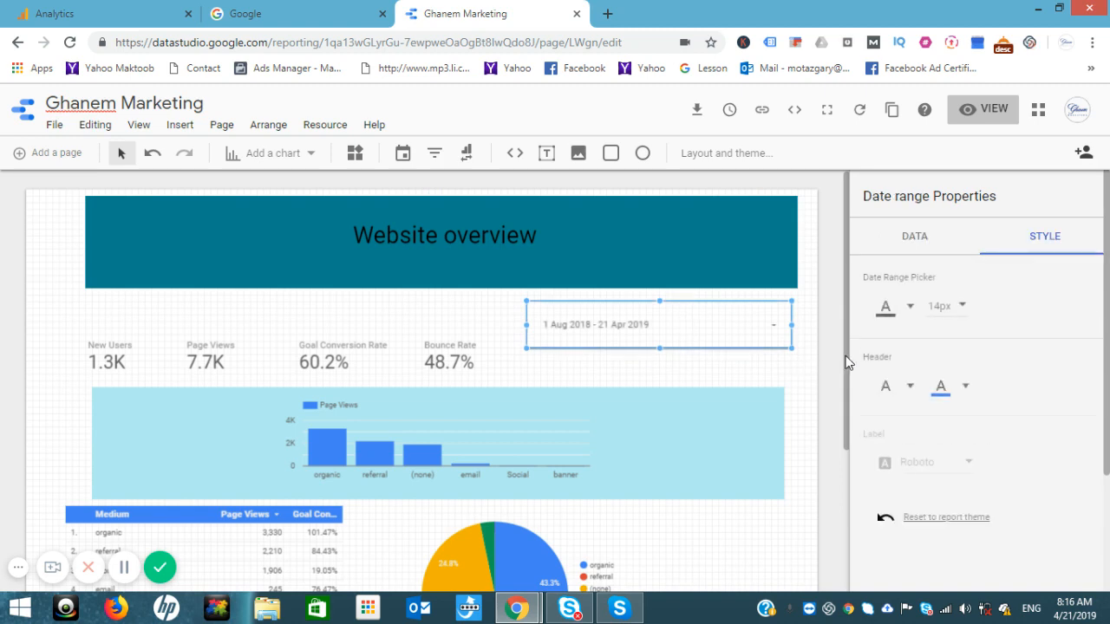
scroll(842, 406, "down", 2)
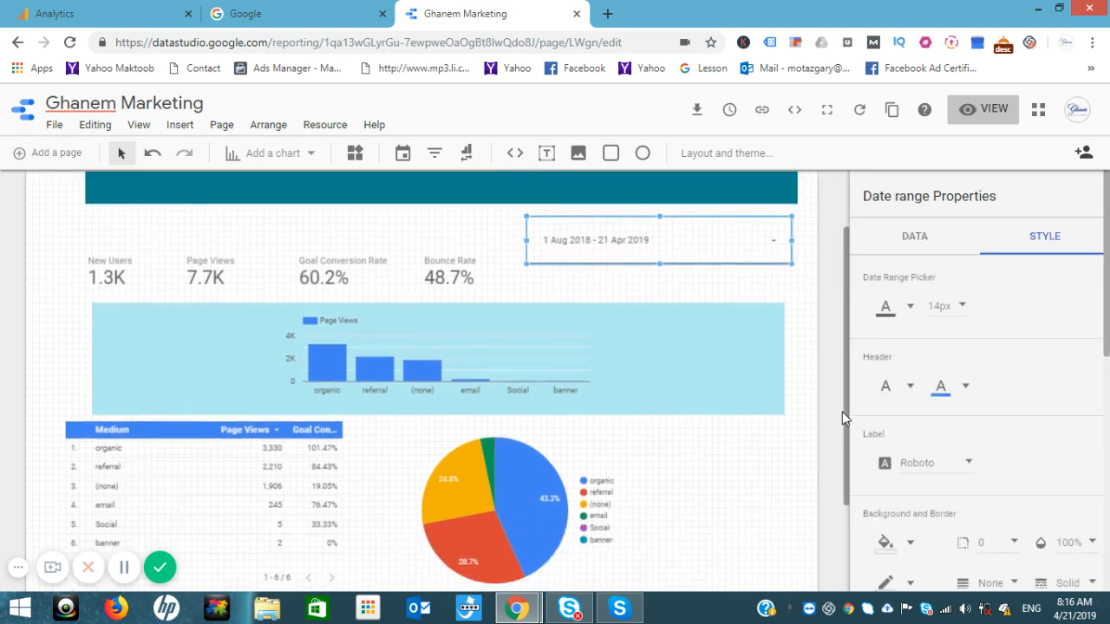
scroll(842, 395, "up", 1)
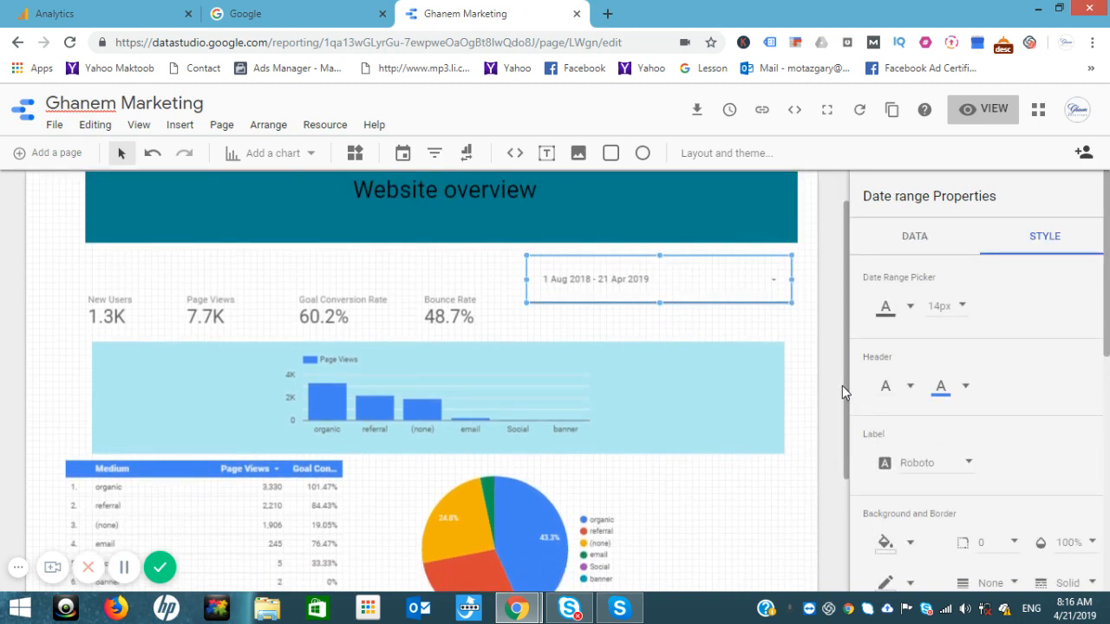